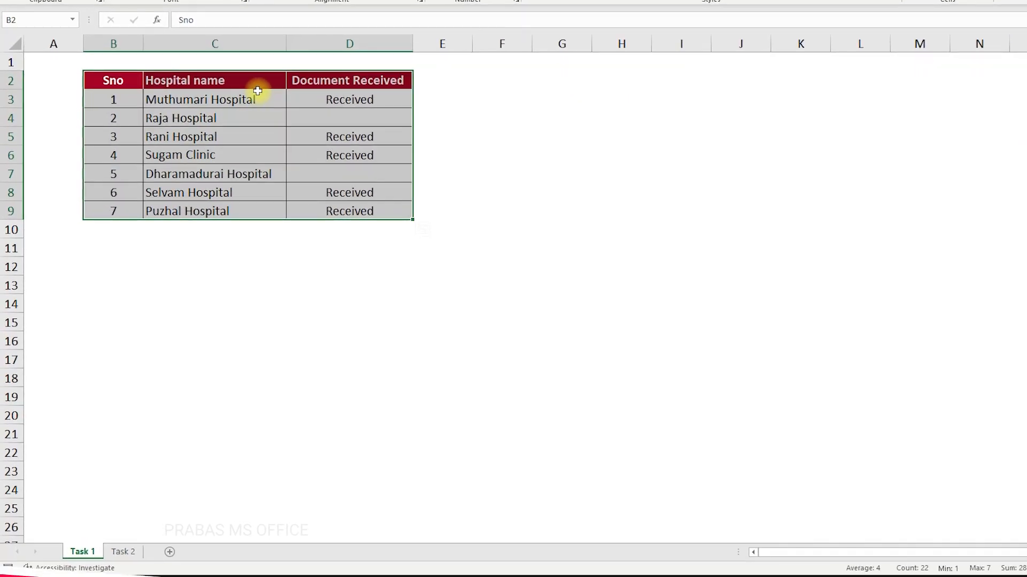
Examine the Hospital name and Document Received columns to compare the hospitals with their received and blank entries
{"action": "left_click_drag", "start_coordinate": [257, 94], "coordinate": [240, 201]}
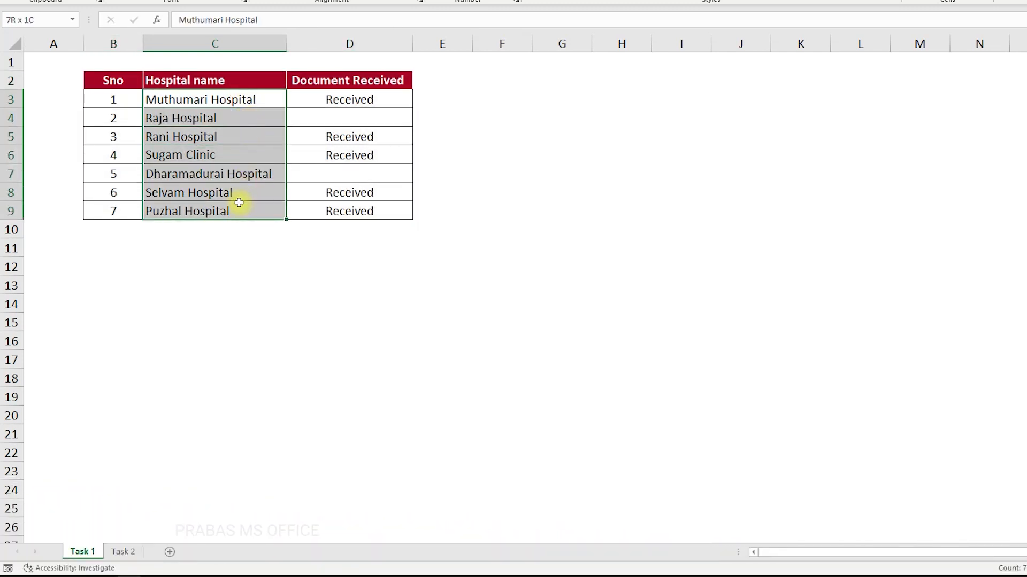
{"action": "left_click_drag", "start_coordinate": [250, 100], "coordinate": [238, 203]}
{"action": "left_click", "coordinate": [343, 83]}
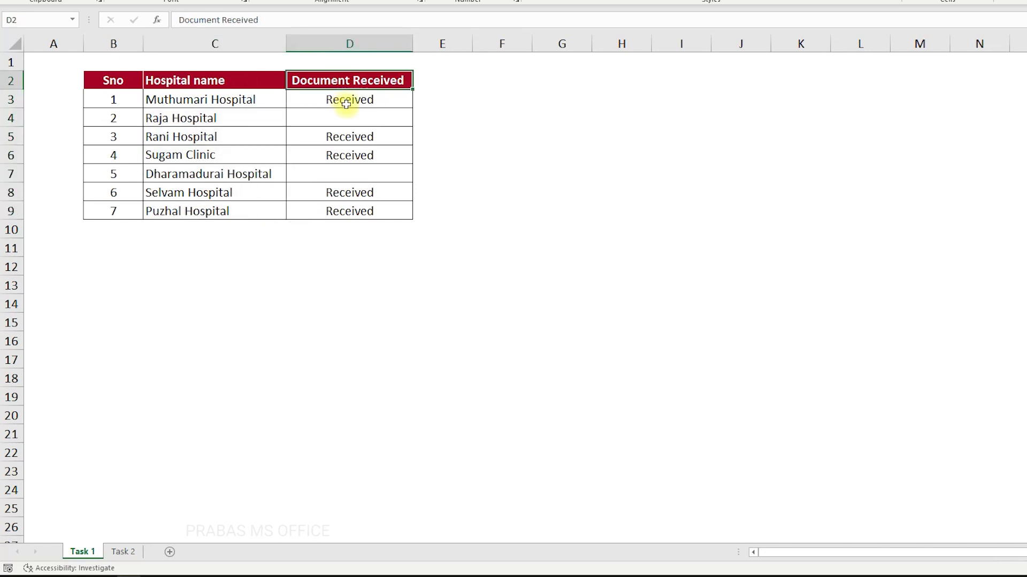
{"action": "left_click", "coordinate": [347, 103]}
{"action": "left_click", "coordinate": [348, 120]}
{"action": "left_click", "coordinate": [347, 140]}
{"action": "left_click", "coordinate": [346, 155]}
{"action": "left_click", "coordinate": [351, 101]}
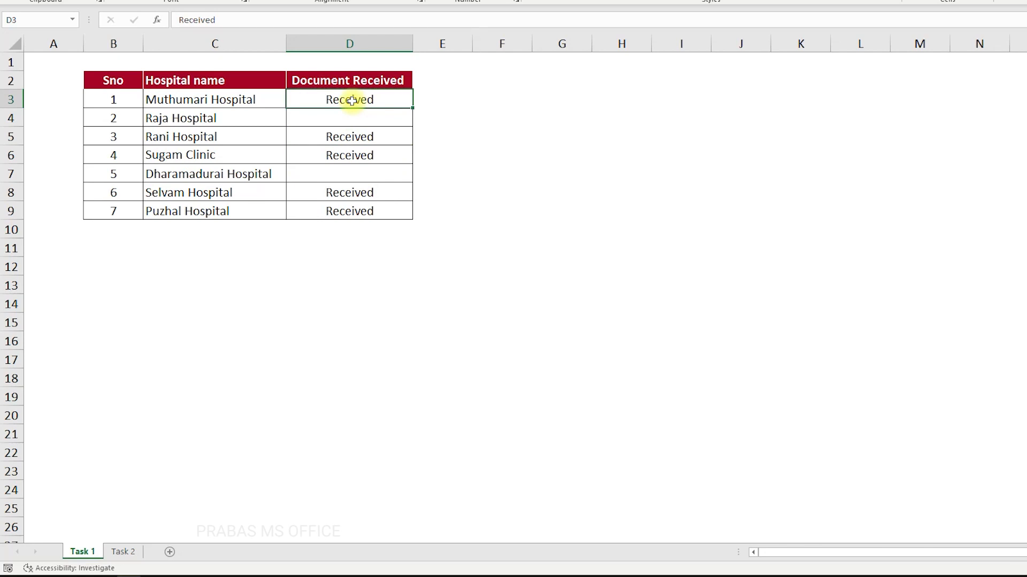
{"action": "left_click", "coordinate": [178, 118]}
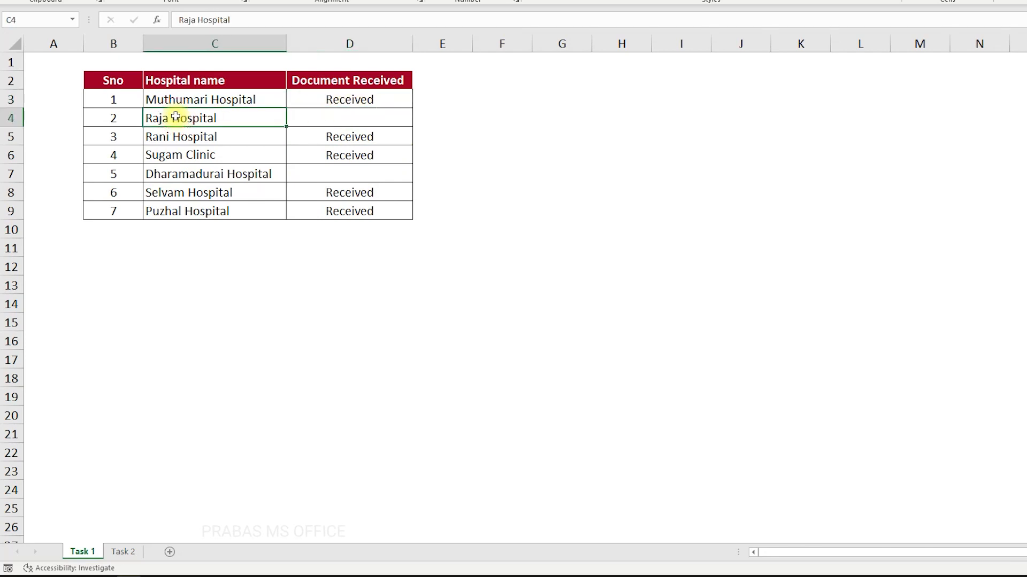
{"action": "left_click_drag", "start_coordinate": [181, 100], "coordinate": [185, 211]}
{"action": "left_click_drag", "start_coordinate": [335, 102], "coordinate": [331, 205]}
{"action": "left_click_drag", "start_coordinate": [251, 99], "coordinate": [277, 211]}
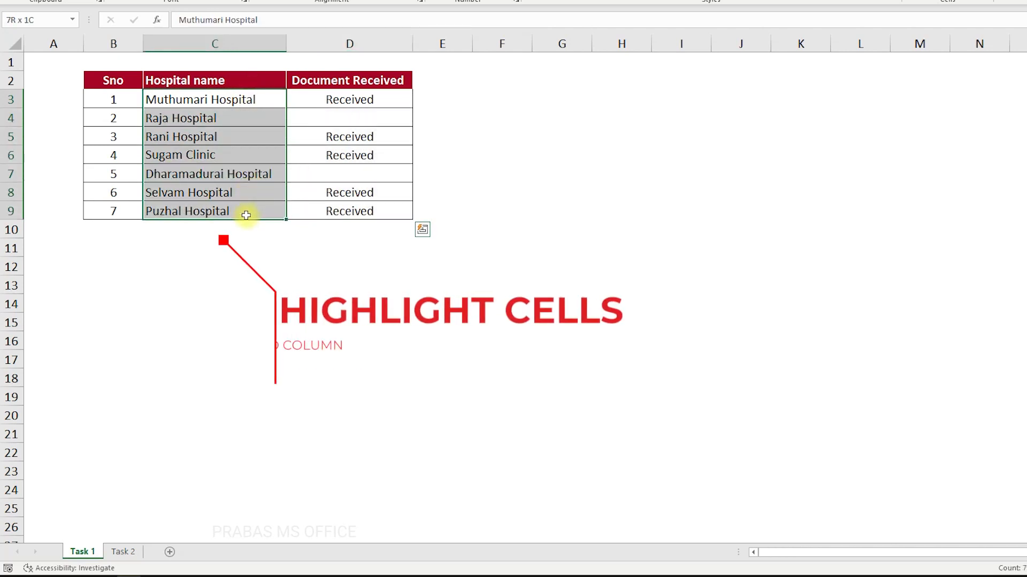
{"action": "left_click", "coordinate": [233, 118]}
{"action": "left_click", "coordinate": [330, 123]}
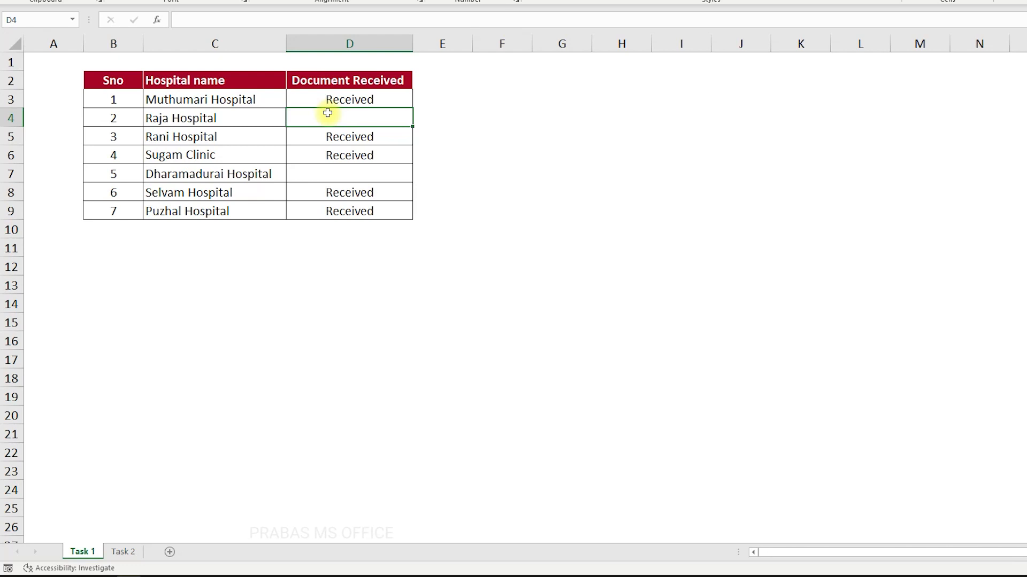
{"action": "left_click_drag", "start_coordinate": [341, 99], "coordinate": [344, 212]}
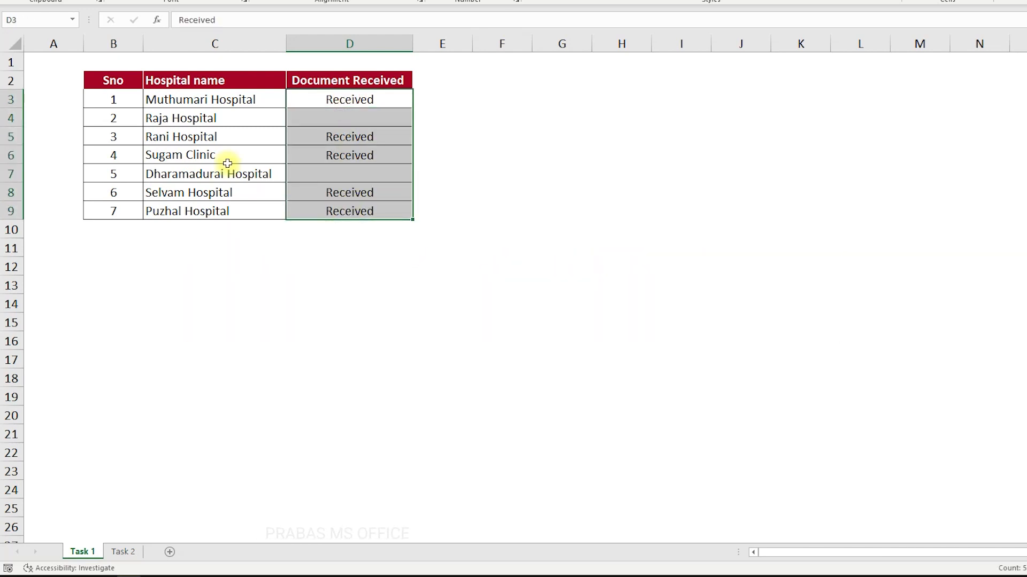
{"action": "left_click_drag", "start_coordinate": [340, 101], "coordinate": [331, 211]}
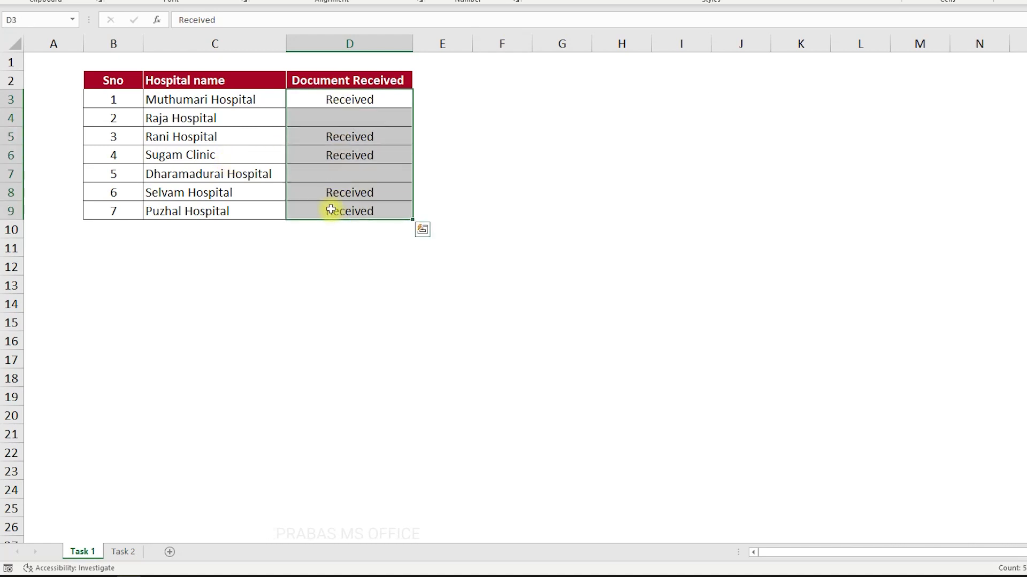
{"action": "left_click_drag", "start_coordinate": [260, 105], "coordinate": [253, 206]}
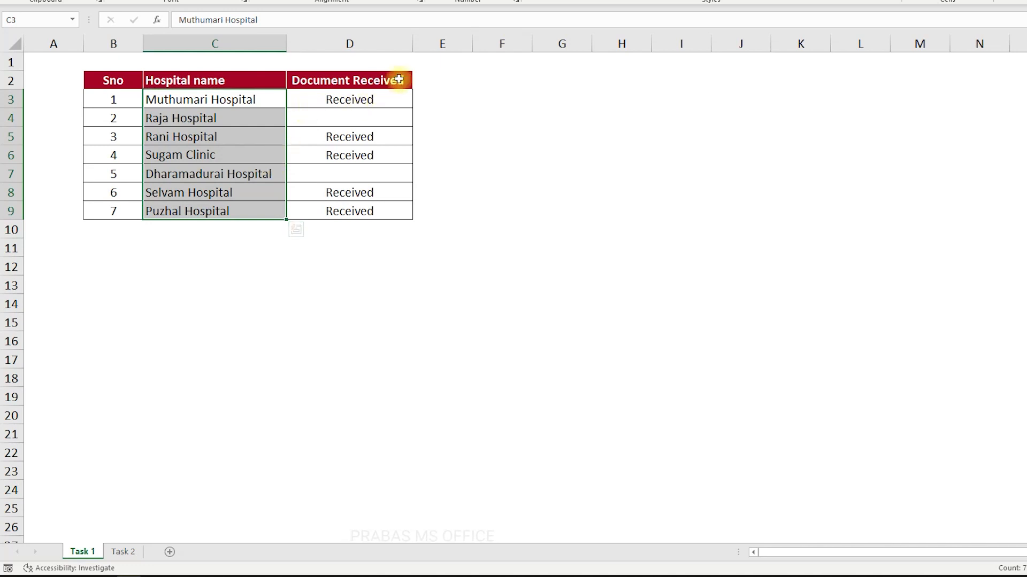
{"action": "left_click", "coordinate": [368, 95]}
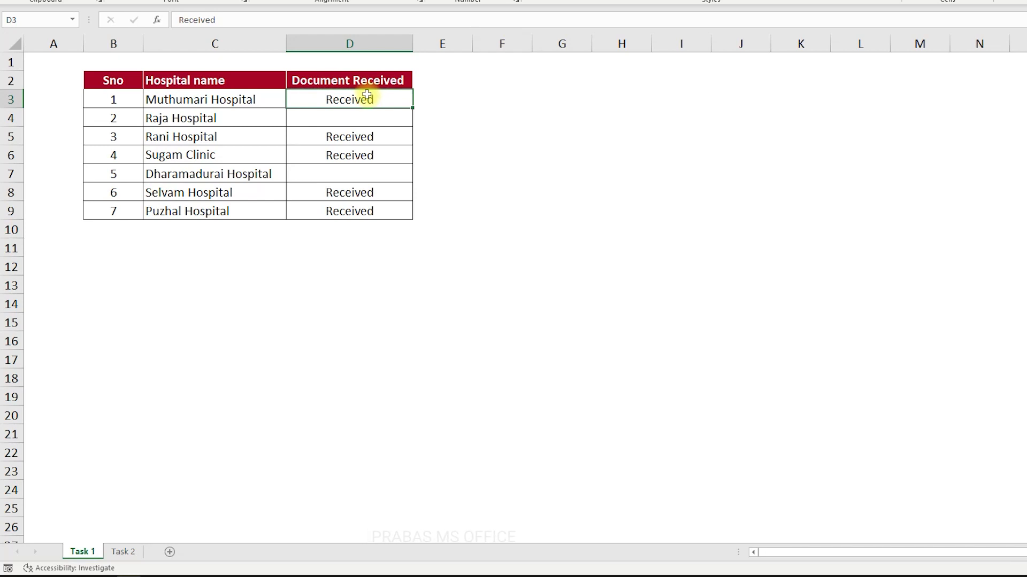
{"action": "left_click_drag", "start_coordinate": [267, 99], "coordinate": [245, 211]}
{"action": "left_click_drag", "start_coordinate": [343, 96], "coordinate": [334, 210]}
Start a new conditional formatting rule for hospital names C3:C9 that uses a formula to determine which cells to format
{"action": "left_click_drag", "start_coordinate": [265, 103], "coordinate": [252, 202]}
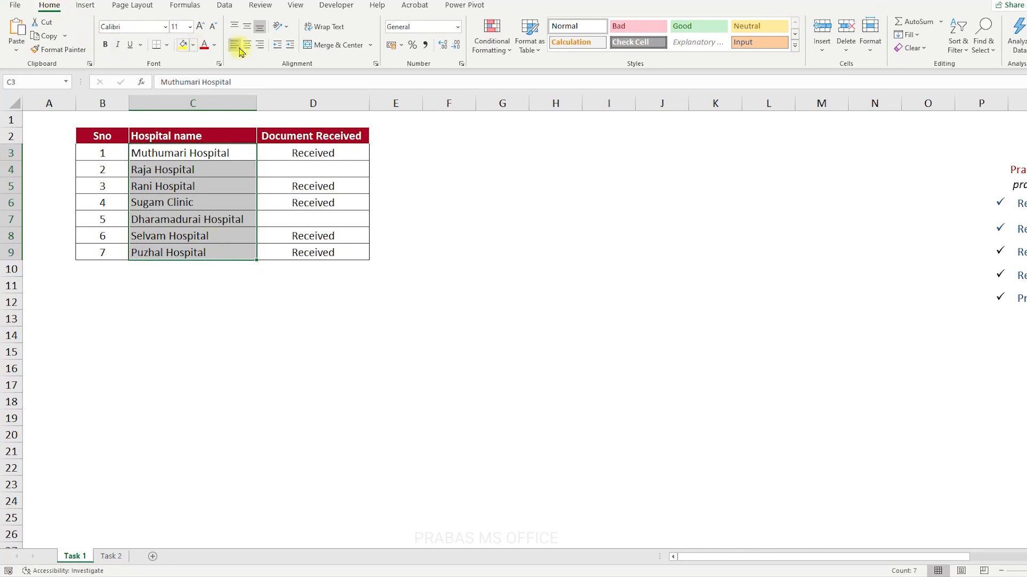
{"action": "left_click", "coordinate": [492, 43]}
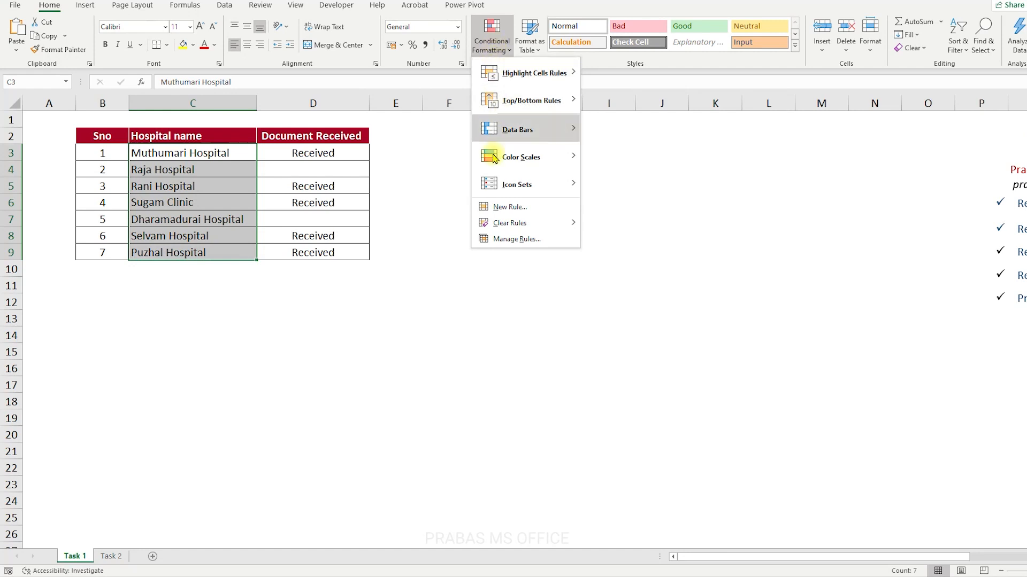
{"action": "left_click", "coordinate": [518, 211]}
{"action": "left_click_drag", "start_coordinate": [815, 138], "coordinate": [515, 127]}
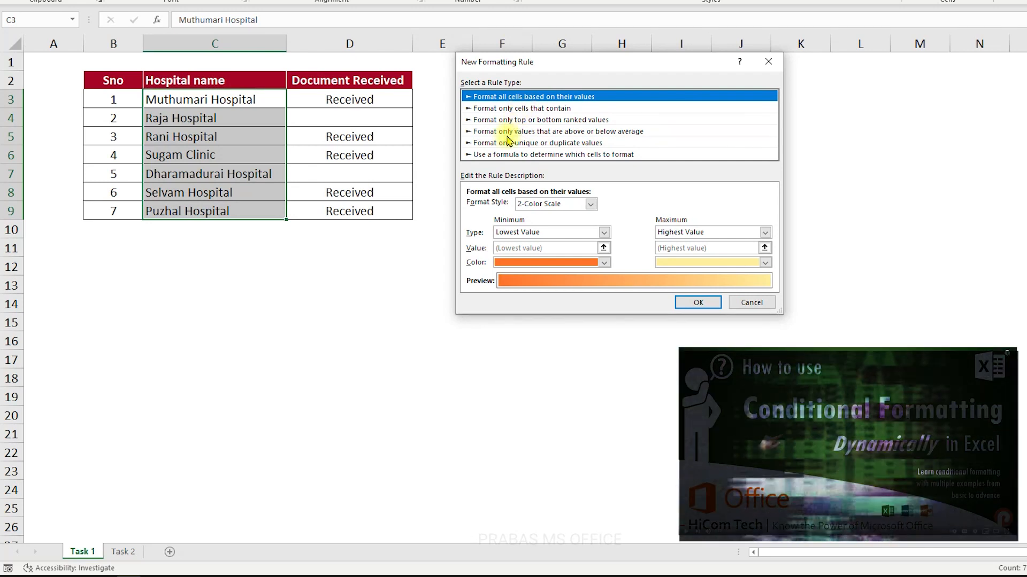
{"action": "left_click", "coordinate": [499, 156]}
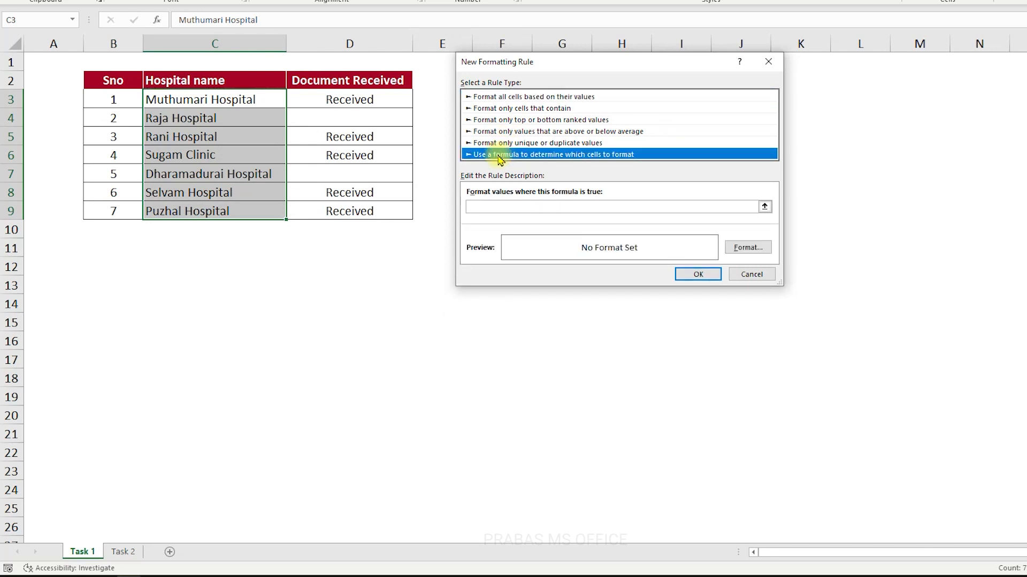
Enter =$D$3="" as the rule's formula, testing whether the first Document Received cell is blank
{"action": "left_click", "coordinate": [491, 207]}
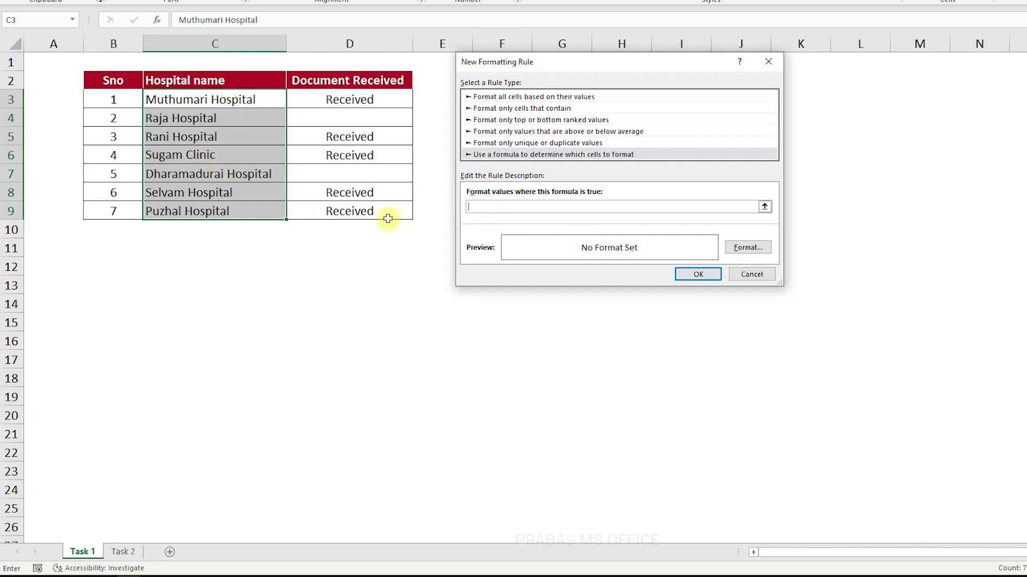
{"action": "type", "text": "="}
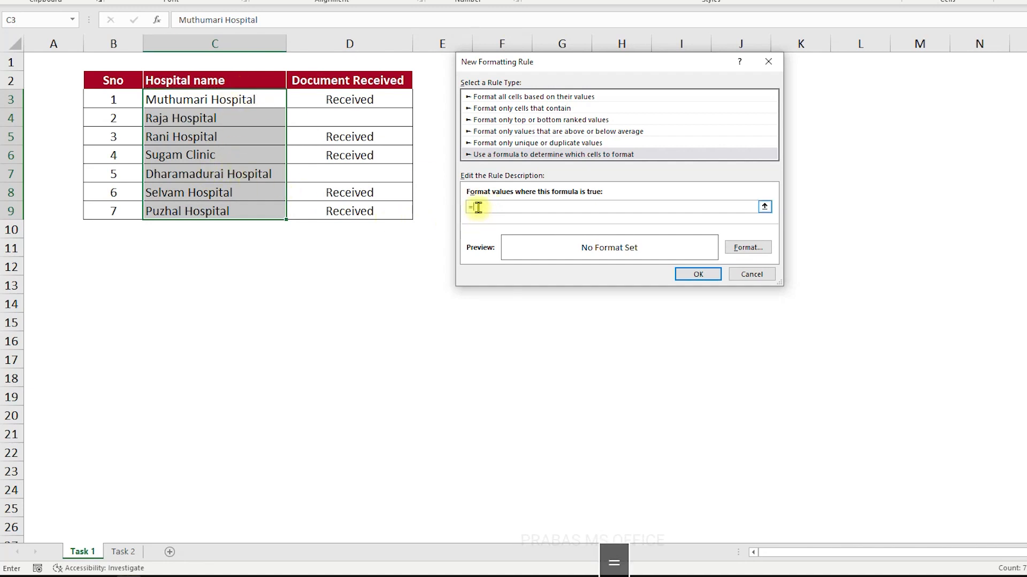
{"action": "left_click", "coordinate": [328, 98]}
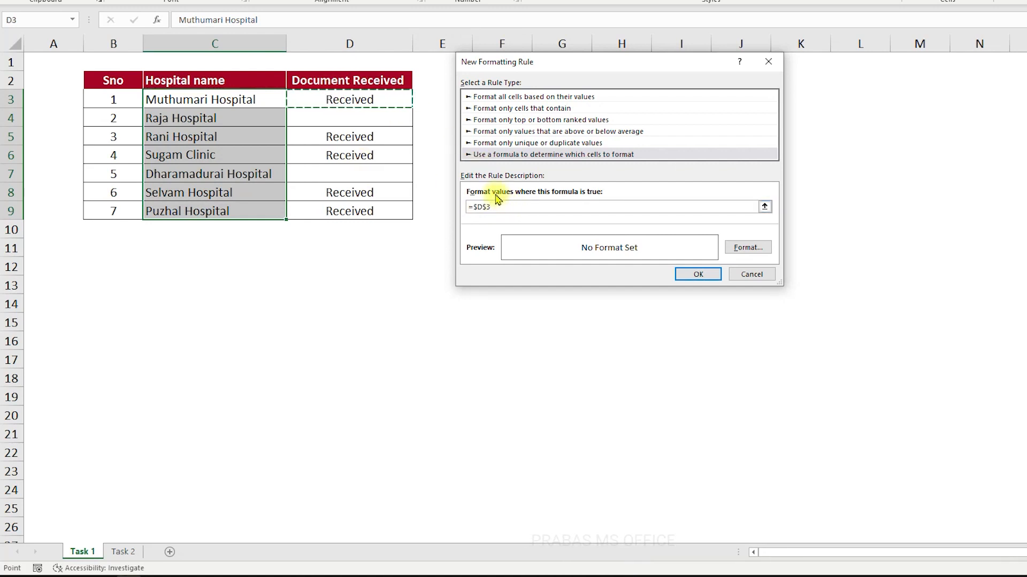
{"action": "type", "text": "="}
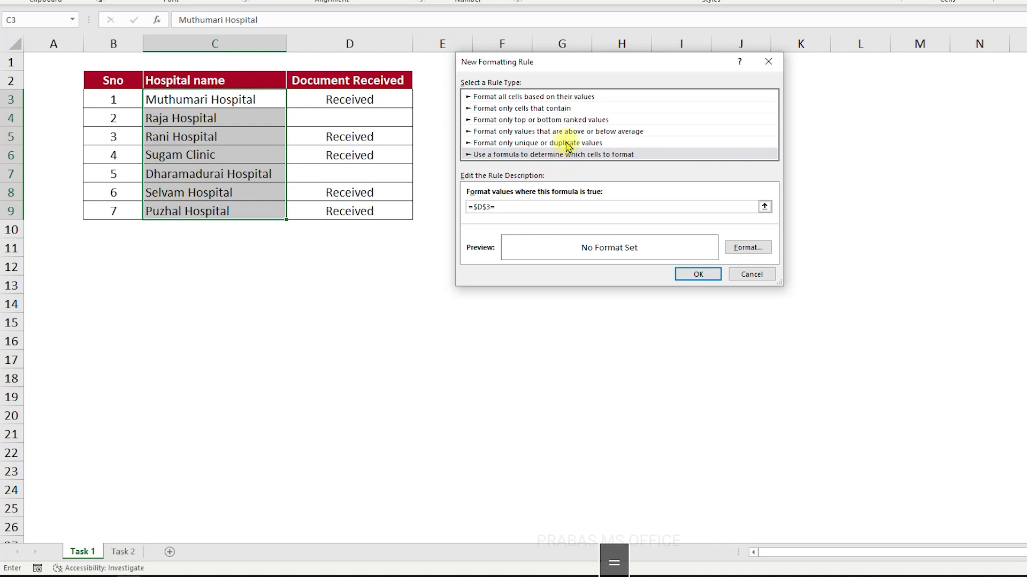
{"action": "type", "text": "\""}
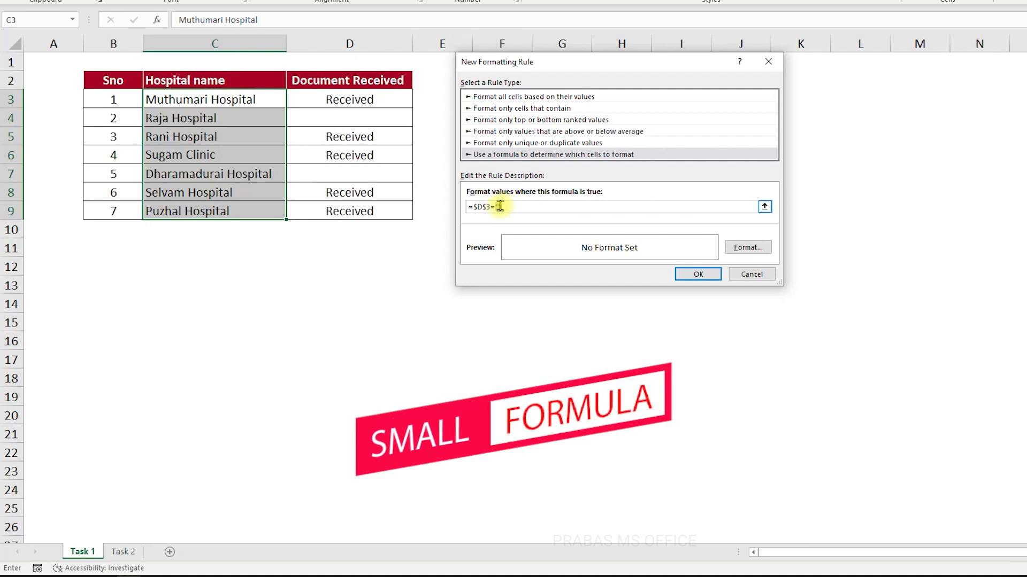
{"action": "left_click_drag", "start_coordinate": [494, 206], "coordinate": [506, 206]}
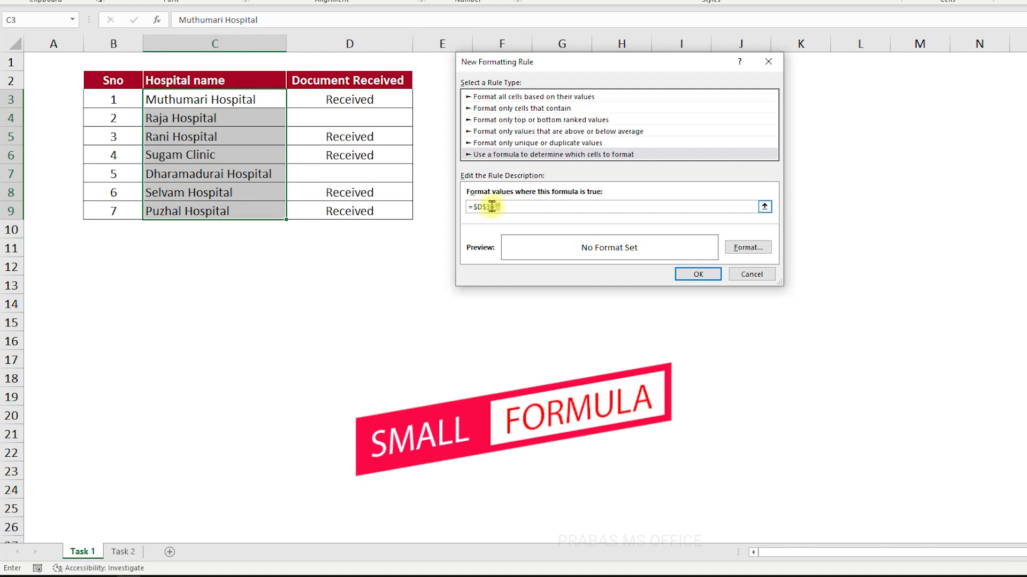
{"action": "left_click_drag", "start_coordinate": [472, 206], "coordinate": [562, 203]}
Set the rule's format to a light orange background fill
{"action": "left_click", "coordinate": [752, 256]}
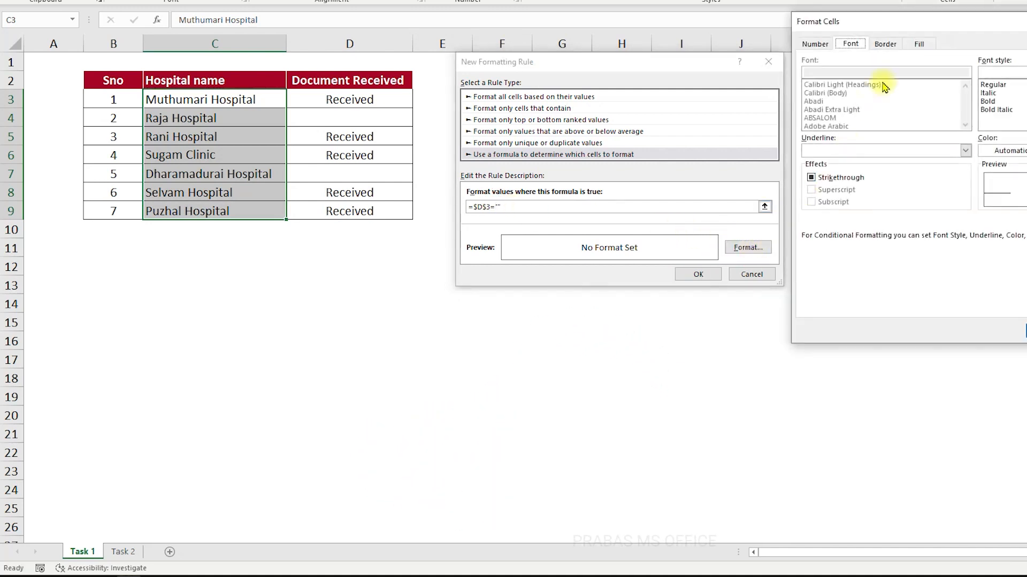
{"action": "left_click", "coordinate": [918, 44]}
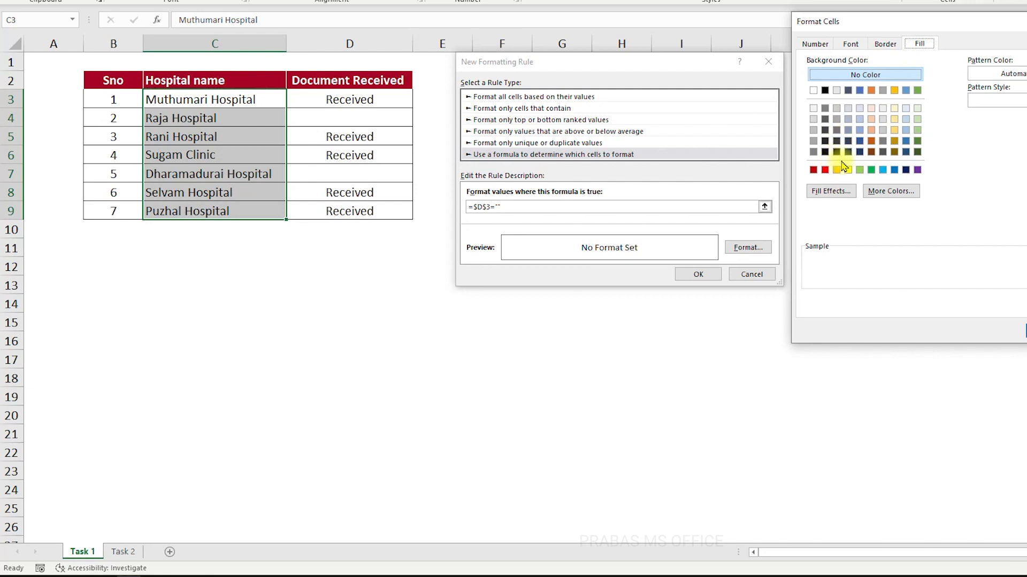
{"action": "left_click", "coordinate": [871, 131]}
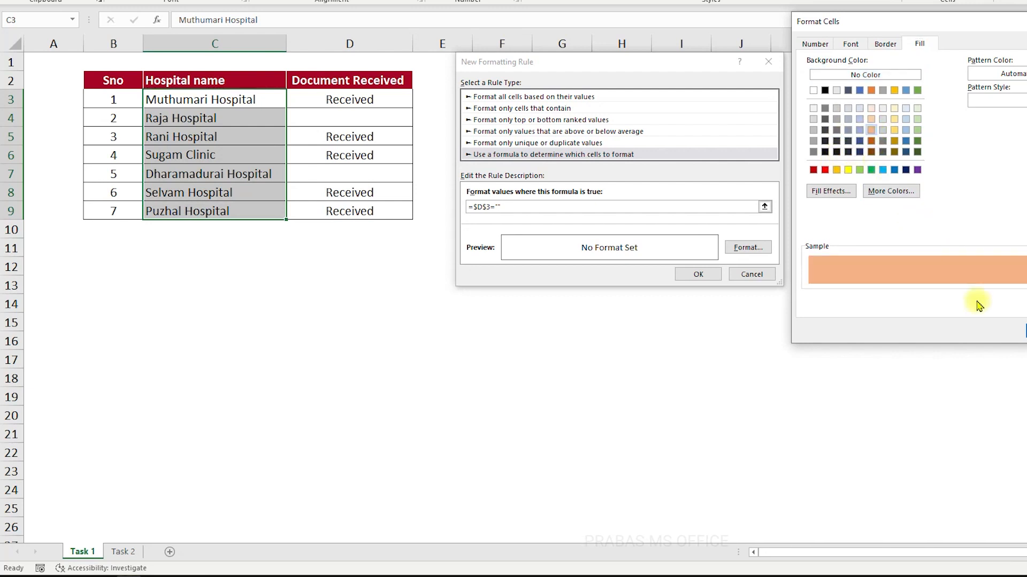
{"action": "left_click", "coordinate": [1020, 330]}
Review the formula =$D$3="" and apply the new formatting rule to the hospital names
{"action": "left_click_drag", "start_coordinate": [500, 207], "coordinate": [454, 201]}
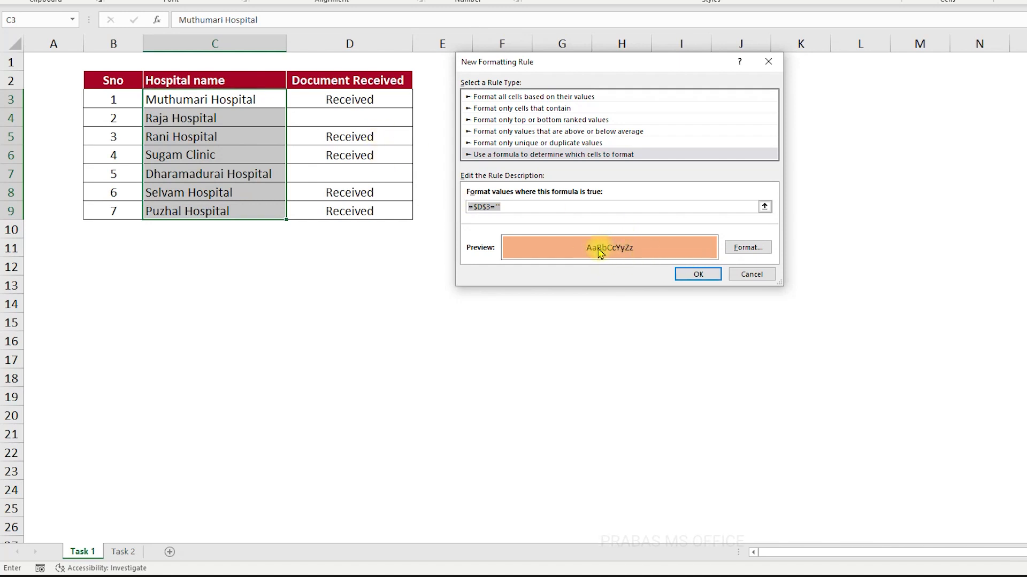
{"action": "left_click", "coordinate": [545, 207]}
{"action": "left_click_drag", "start_coordinate": [509, 209], "coordinate": [434, 196]}
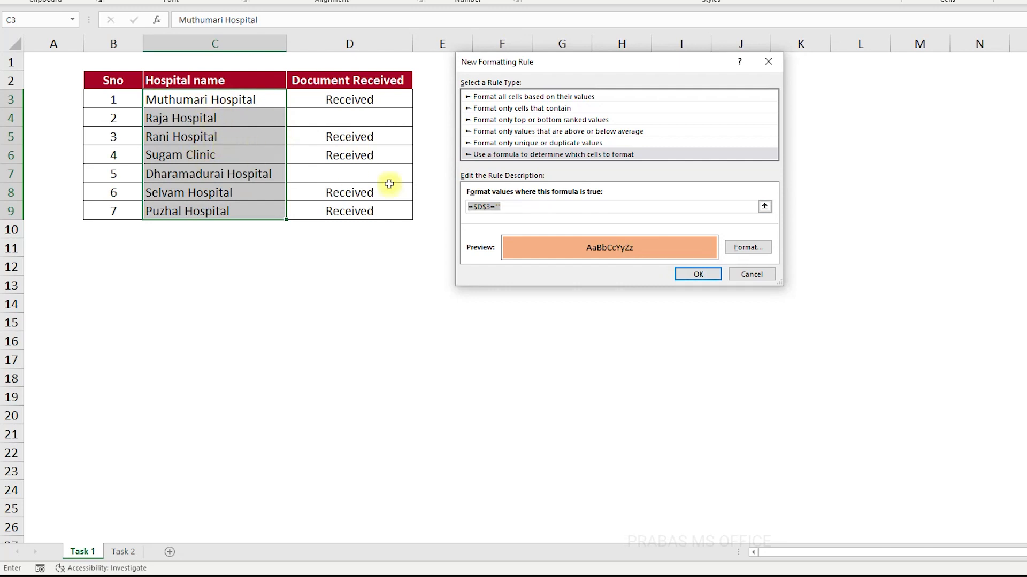
{"action": "left_click", "coordinate": [475, 206]}
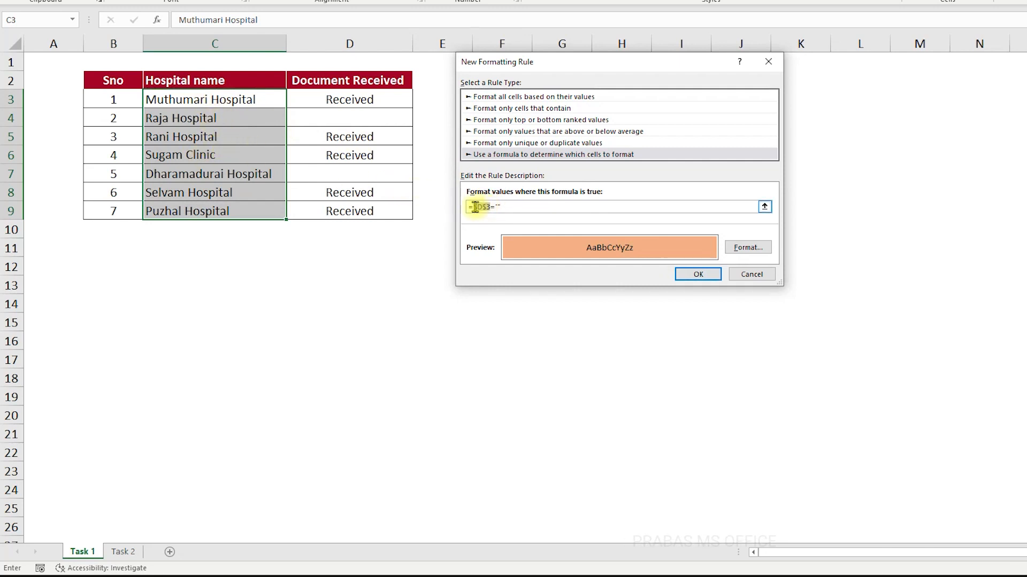
{"action": "double_click", "coordinate": [474, 206]}
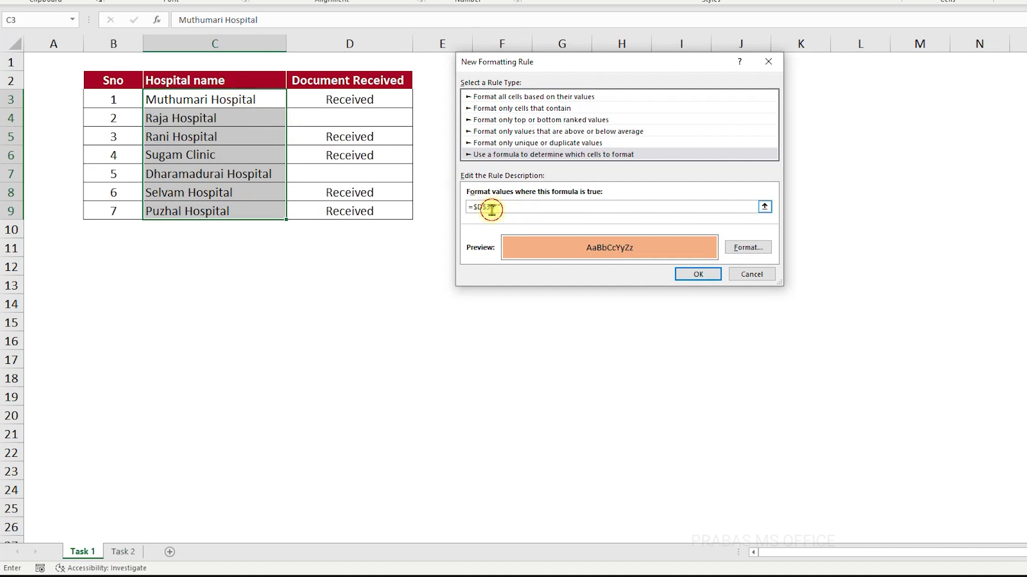
{"action": "left_click_drag", "start_coordinate": [470, 207], "coordinate": [497, 209]}
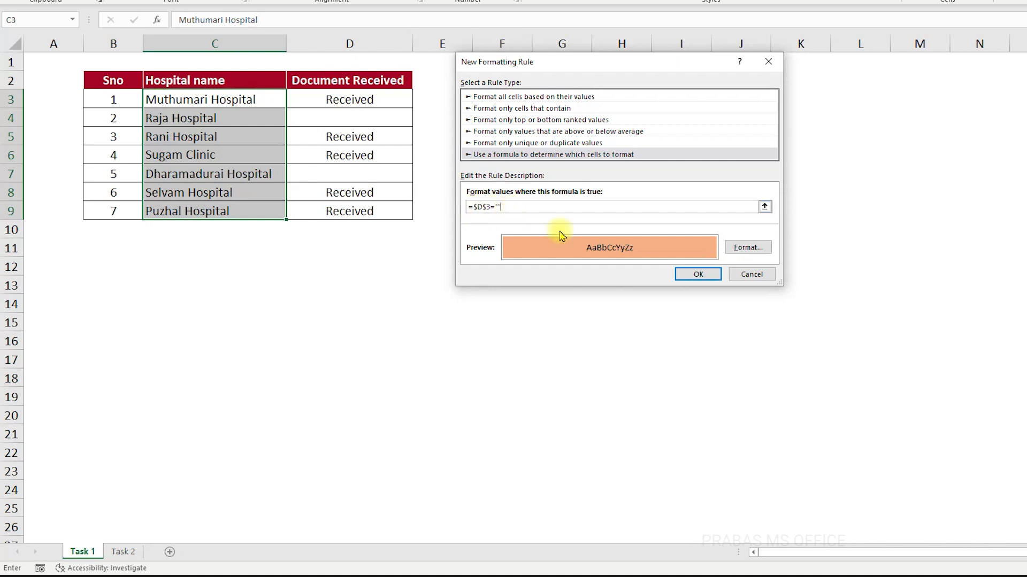
{"action": "left_click", "coordinate": [695, 275]}
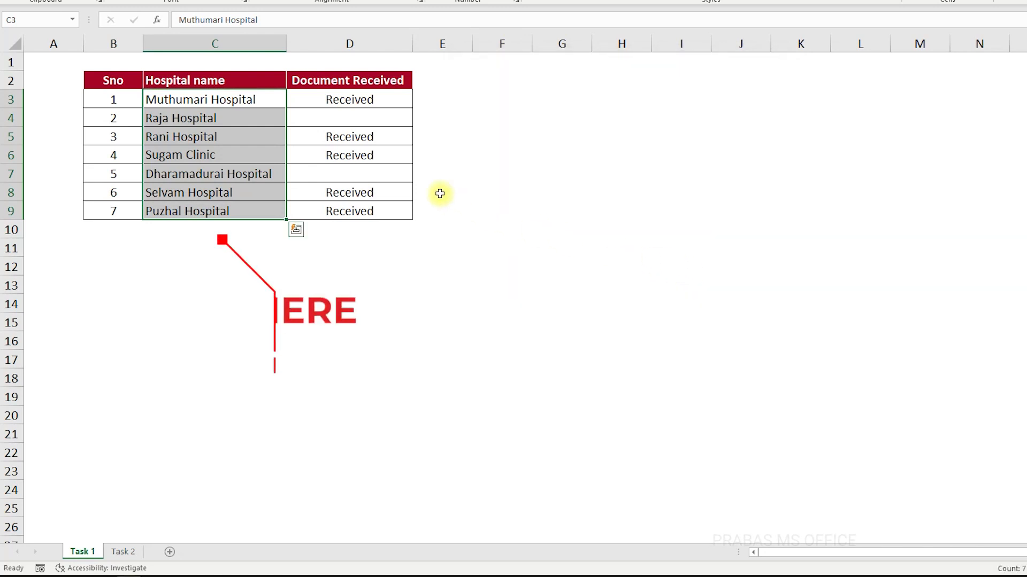
{"action": "left_click_drag", "start_coordinate": [211, 98], "coordinate": [225, 209]}
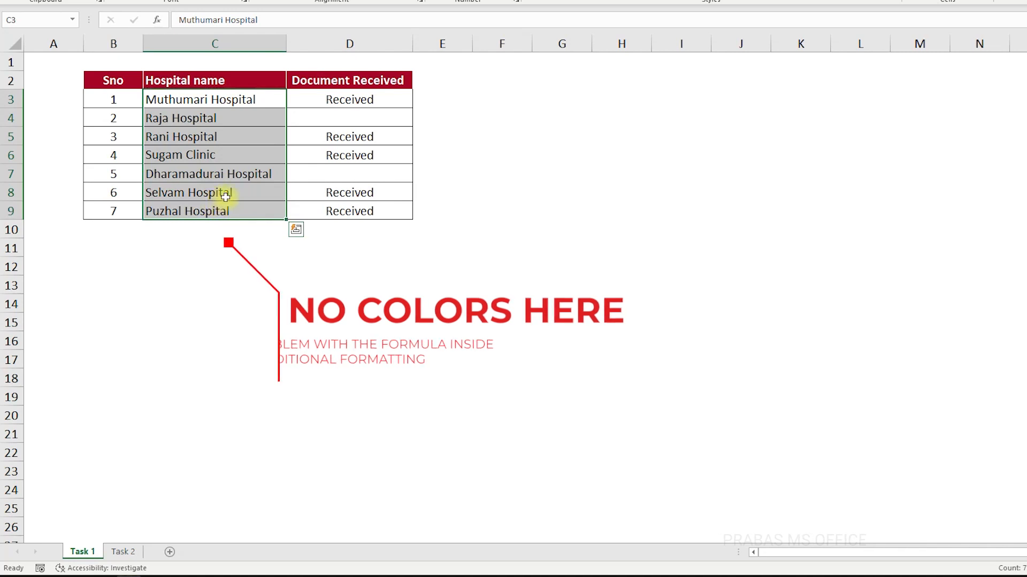
{"action": "left_click_drag", "start_coordinate": [318, 111], "coordinate": [234, 123]}
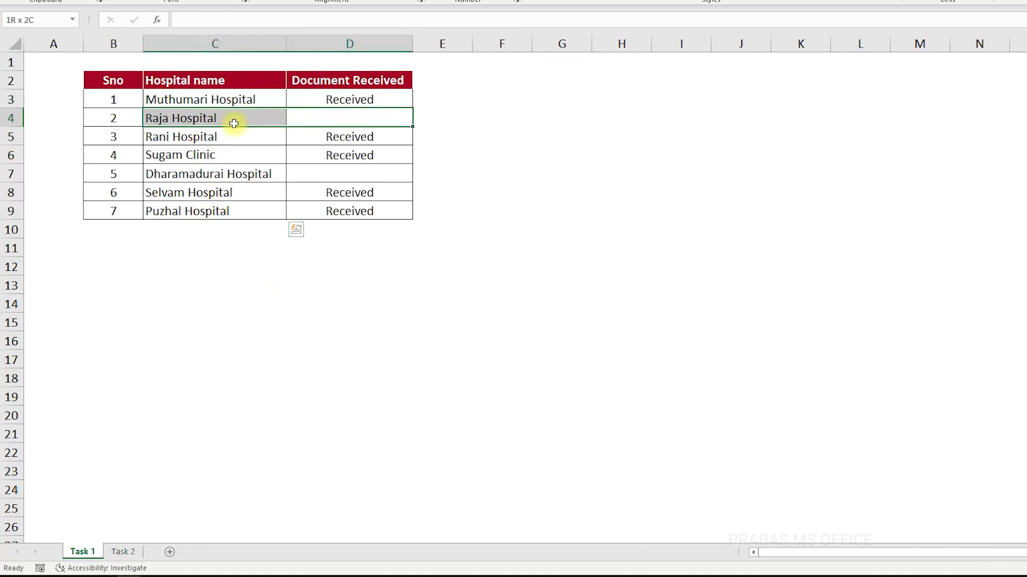
{"action": "left_click", "coordinate": [592, 8]}
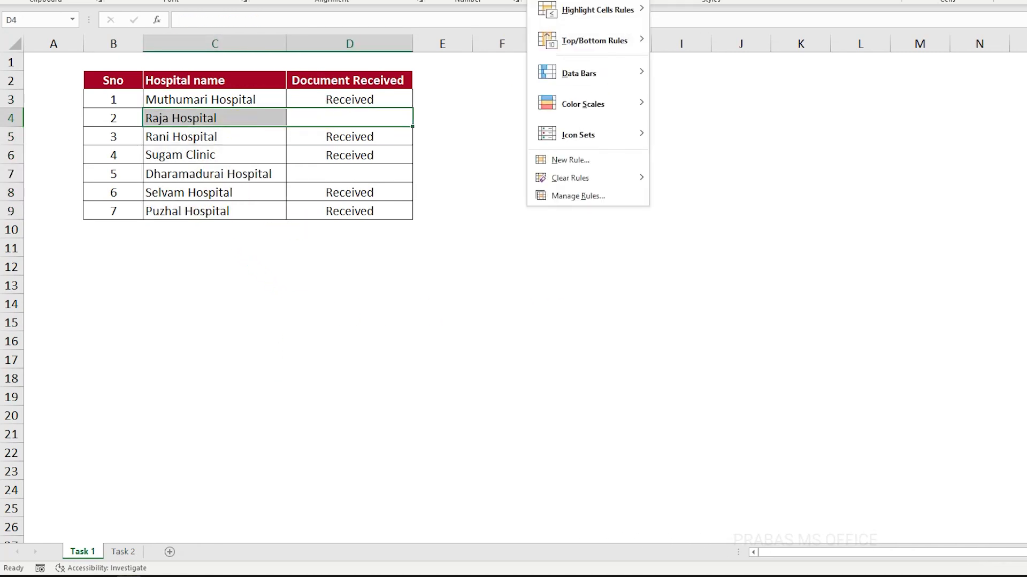
{"action": "left_click", "coordinate": [562, 193]}
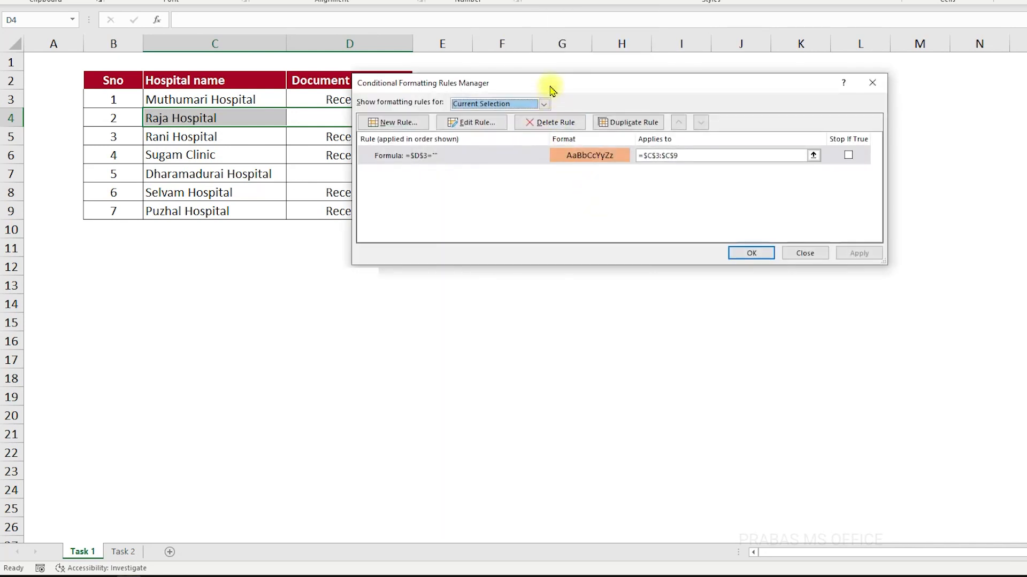
{"action": "left_click_drag", "start_coordinate": [550, 87], "coordinate": [640, 92]}
{"action": "left_click", "coordinate": [599, 154]}
{"action": "left_click", "coordinate": [562, 122]}
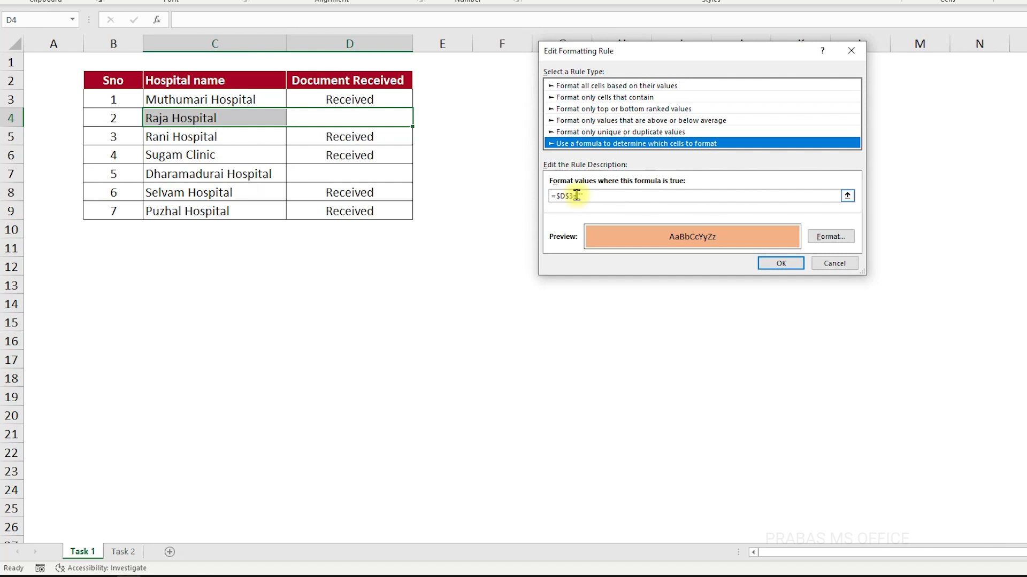
{"action": "left_click", "coordinate": [849, 264]}
{"action": "left_click", "coordinate": [892, 242]}
Open the existing formula-based conditional formatting rule on hospital names C3:C9 for editing
{"action": "left_click_drag", "start_coordinate": [214, 99], "coordinate": [234, 208]}
{"action": "left_click", "coordinate": [490, 47]}
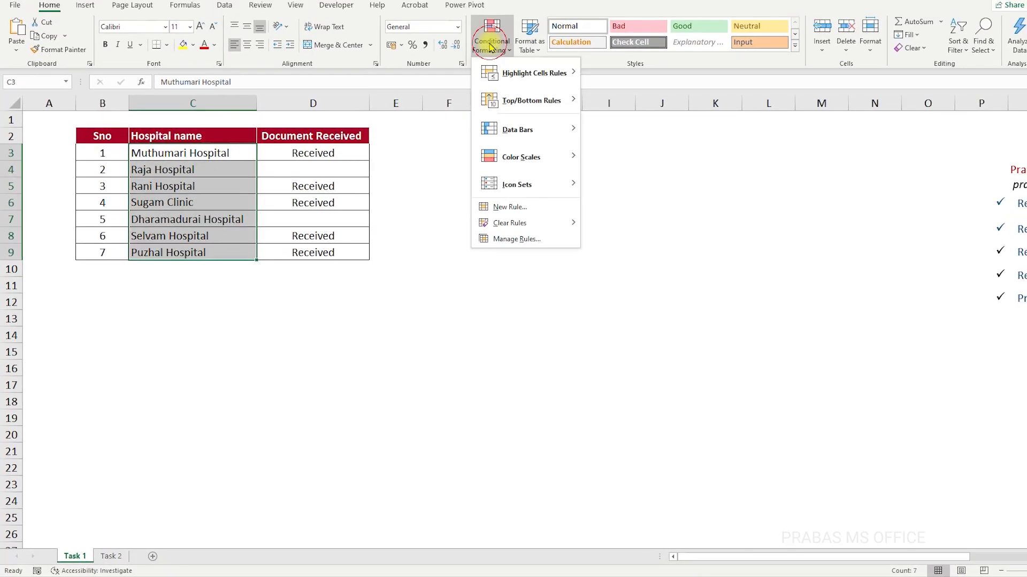
{"action": "left_click", "coordinate": [517, 240]}
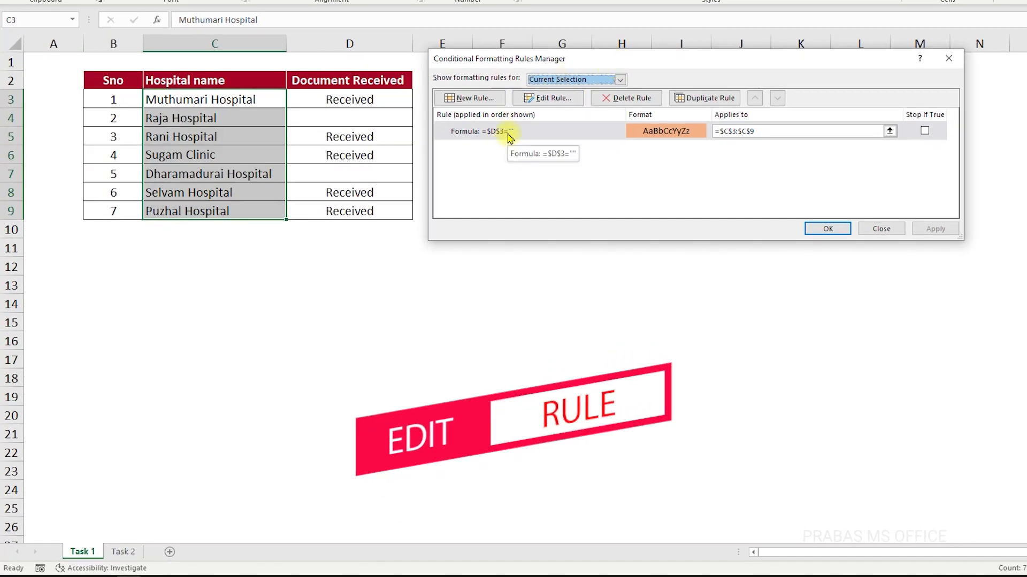
{"action": "left_click", "coordinate": [507, 134]}
{"action": "left_click", "coordinate": [546, 97]}
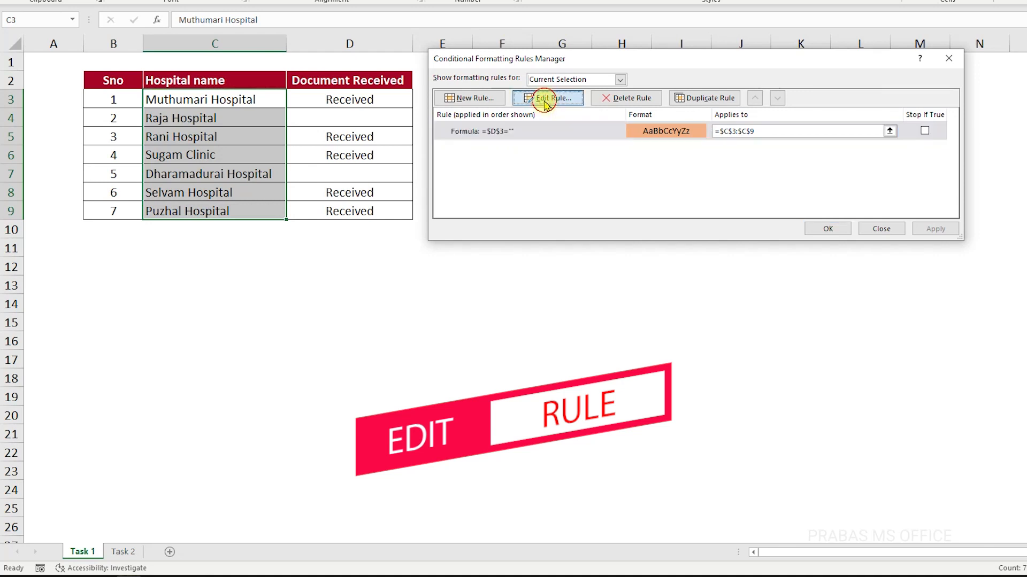
{"action": "left_click_drag", "start_coordinate": [627, 40], "coordinate": [518, 43]}
Change the rule's formula to =$D3="" so the row reference is relative, and apply it
{"action": "left_click", "coordinate": [445, 185]}
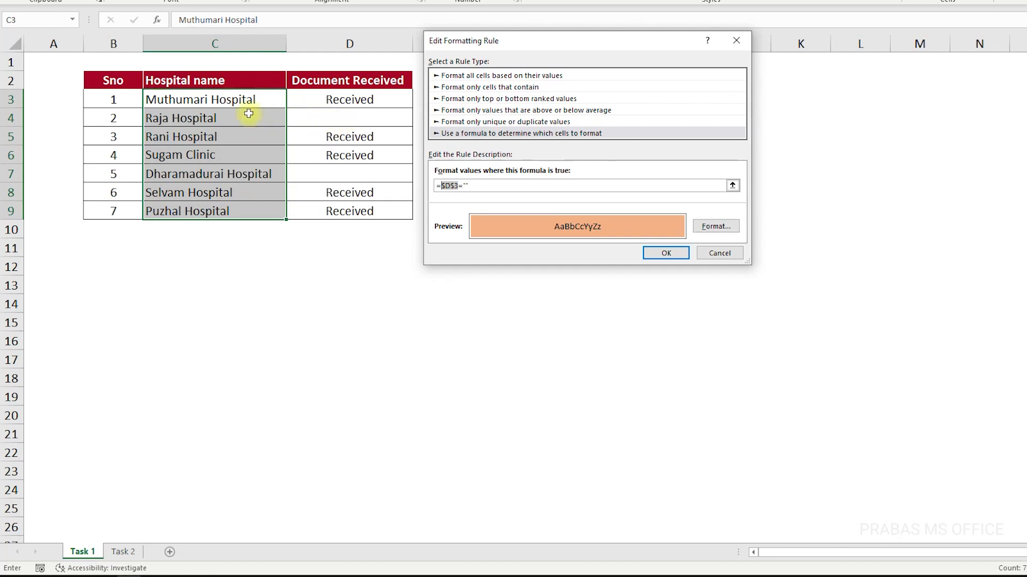
{"action": "left_click", "coordinate": [453, 186]}
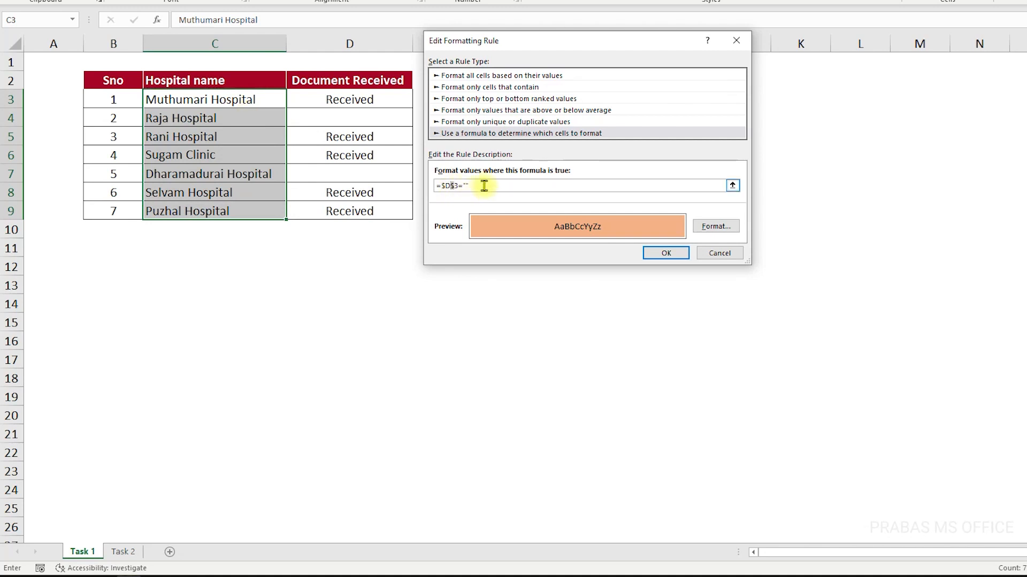
{"action": "key", "text": "BackSpace"}
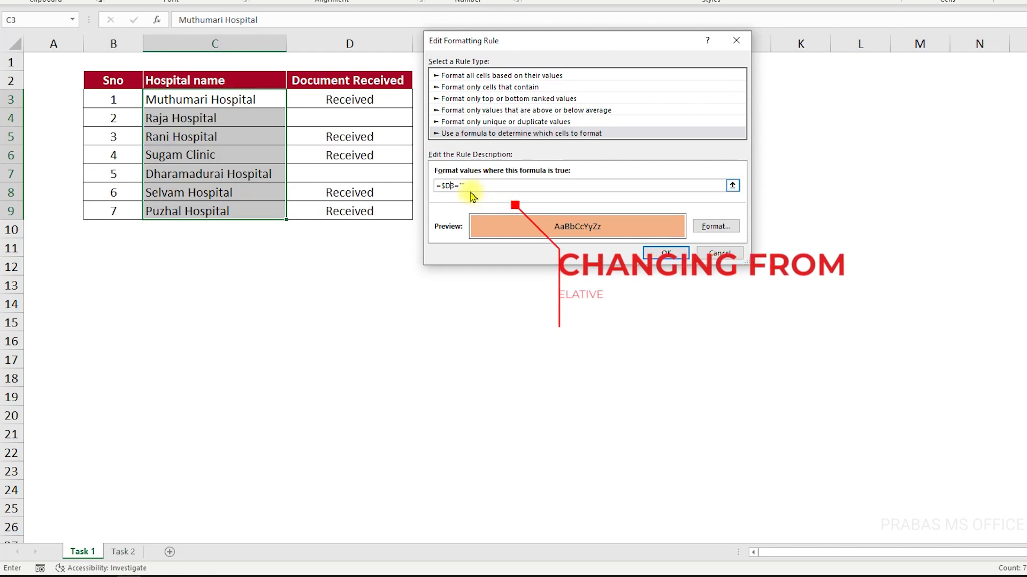
{"action": "left_click", "coordinate": [665, 253]}
{"action": "left_click", "coordinate": [941, 235]}
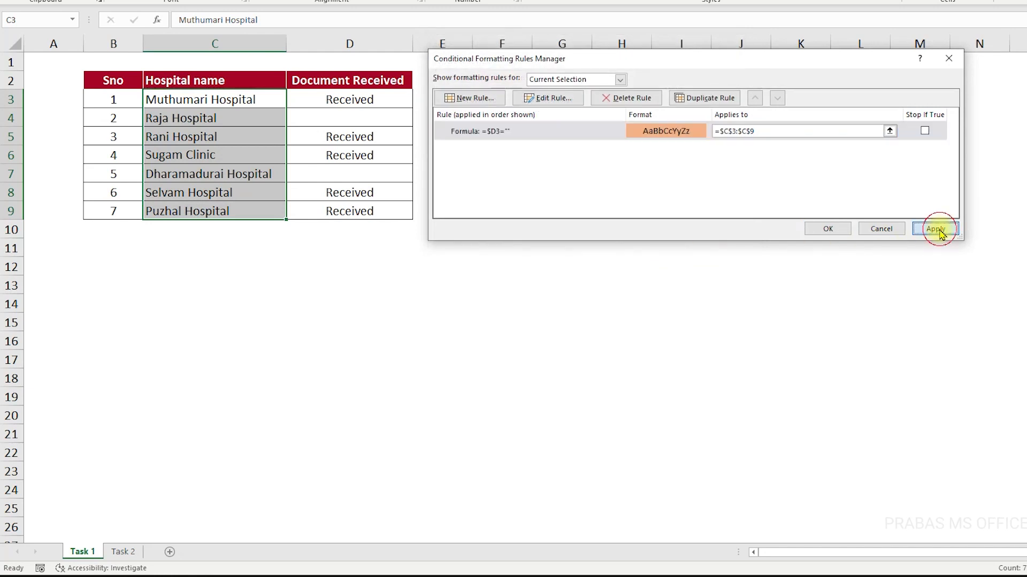
{"action": "left_click", "coordinate": [829, 228]}
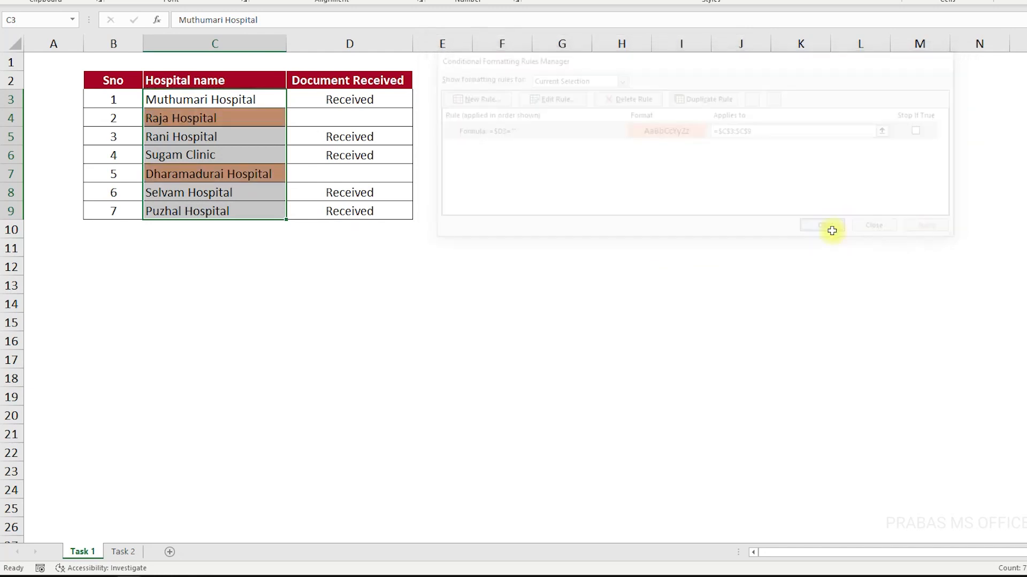
{"action": "left_click", "coordinate": [363, 120]}
{"action": "left_click", "coordinate": [357, 169]}
{"action": "left_click", "coordinate": [355, 118]}
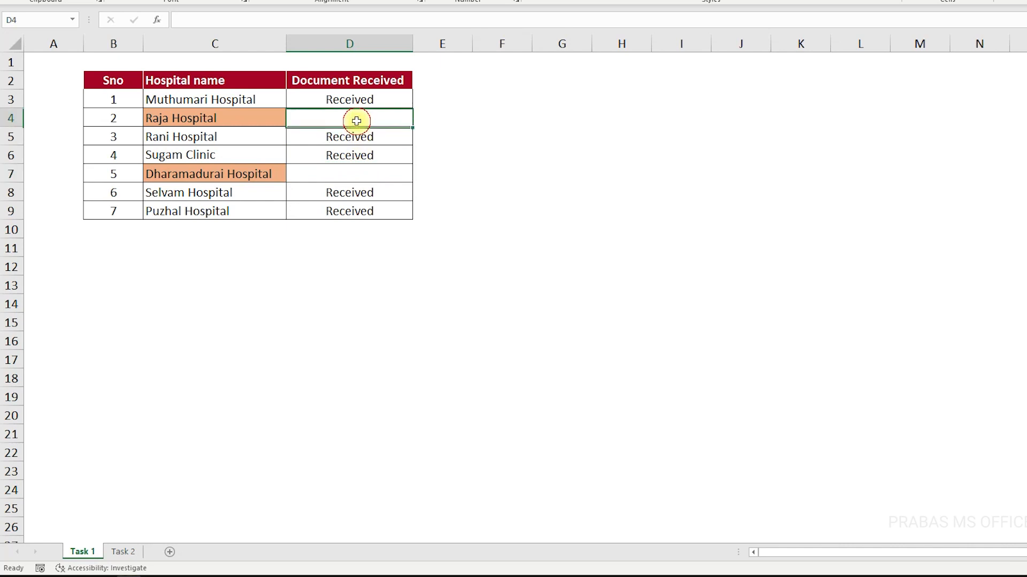
{"action": "left_click", "coordinate": [241, 118]}
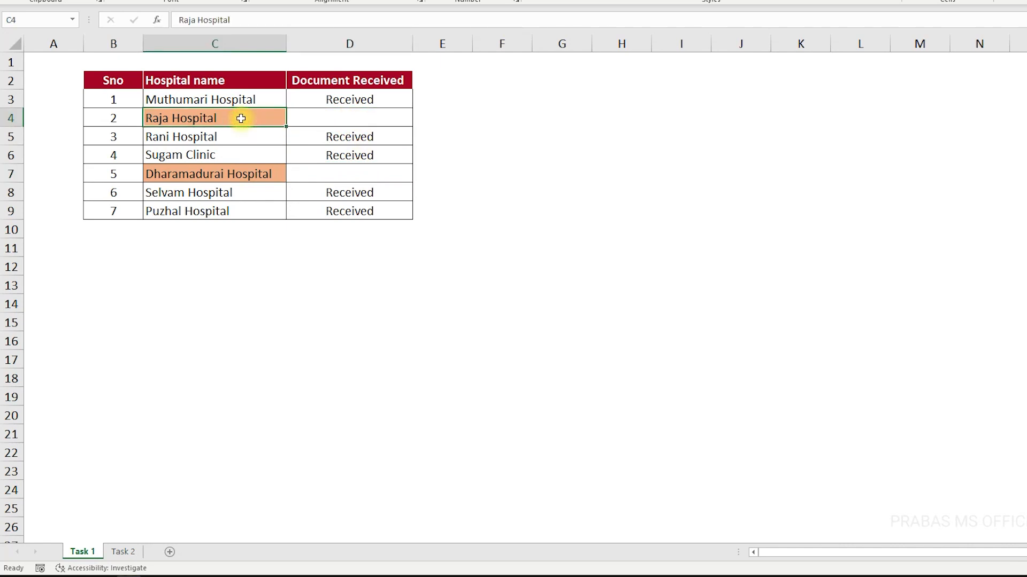
{"action": "left_click_drag", "start_coordinate": [219, 104], "coordinate": [208, 210]}
{"action": "left_click", "coordinate": [538, 2]}
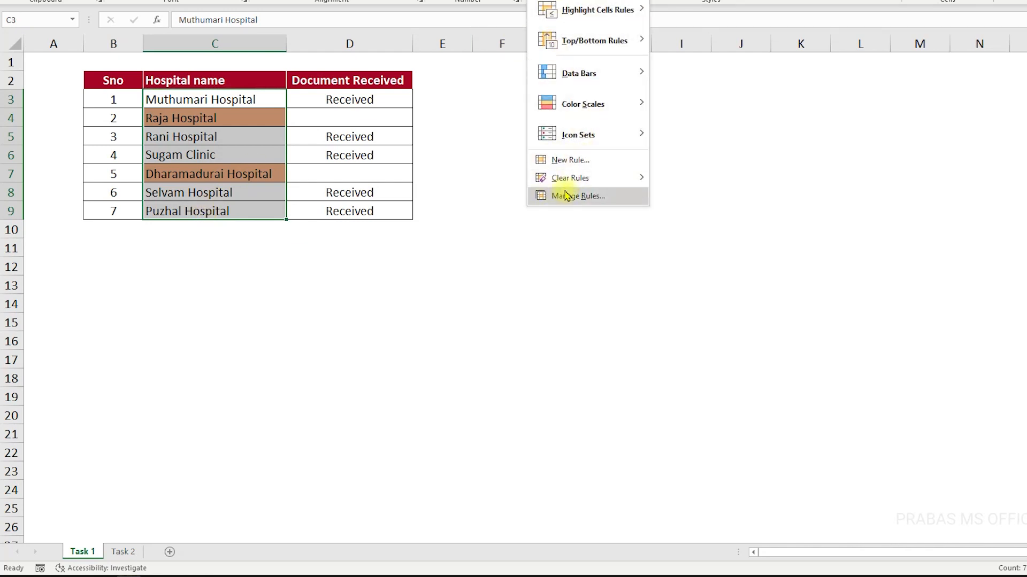
{"action": "left_click", "coordinate": [561, 160]}
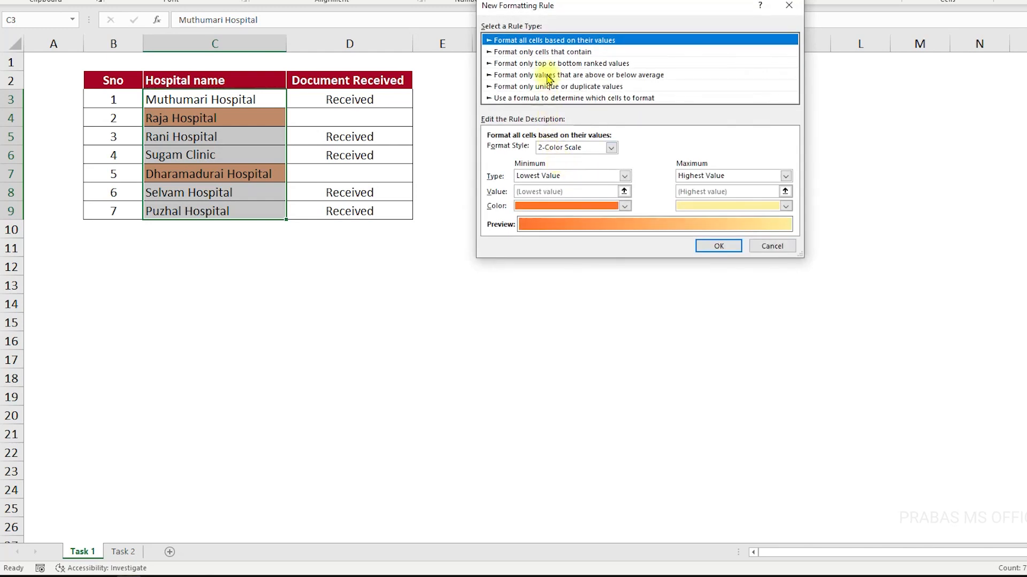
{"action": "left_click", "coordinate": [527, 99]}
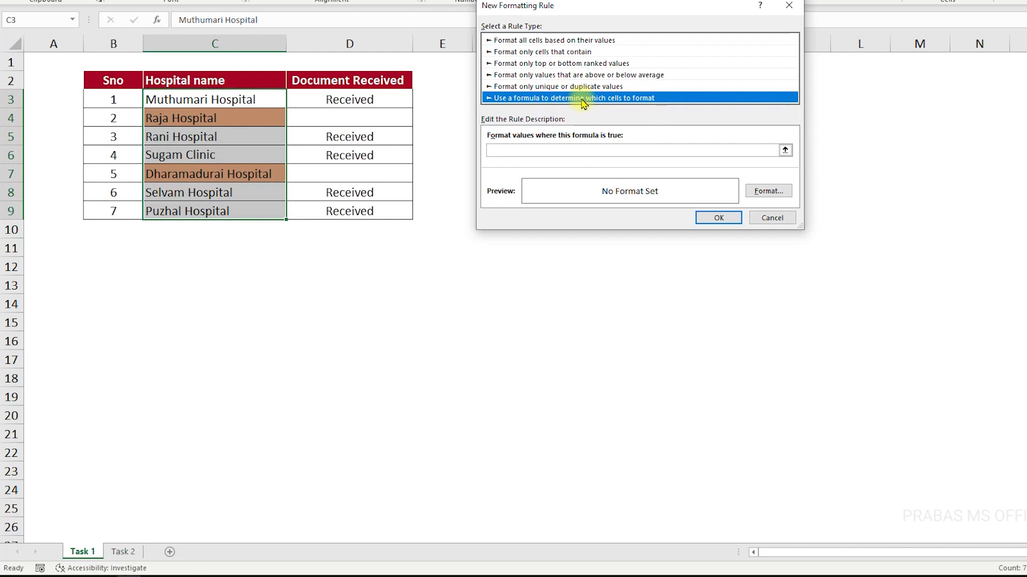
{"action": "left_click", "coordinate": [494, 150]}
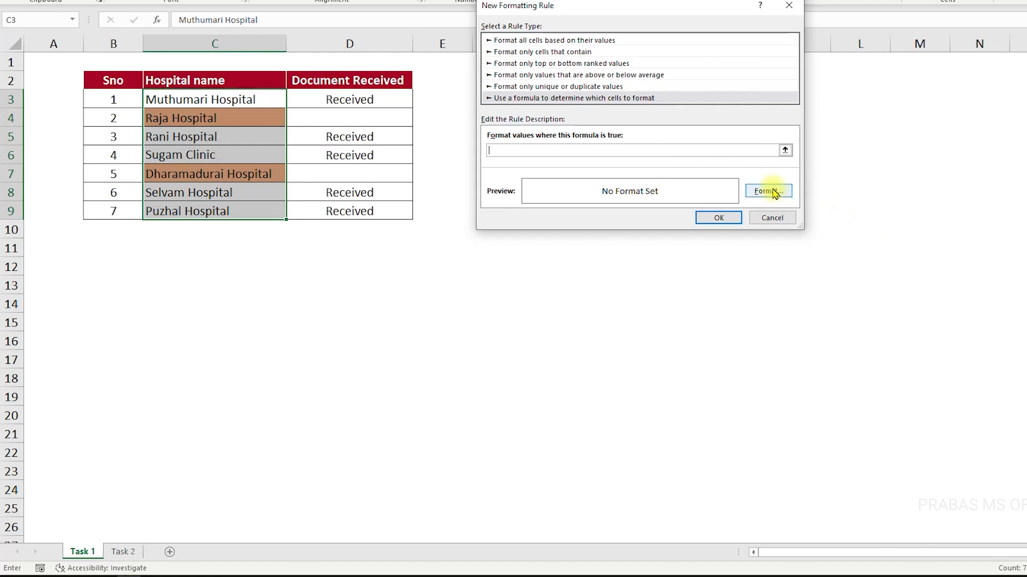
{"action": "left_click", "coordinate": [760, 218]}
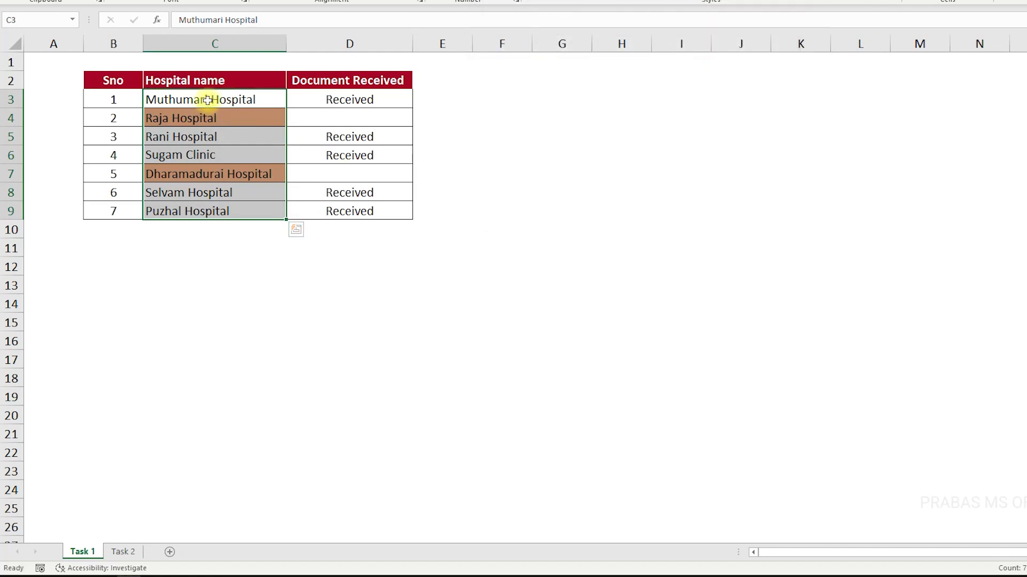
Examine the highlighted hospital names against the Document Received cells and the full extent of each table row
{"action": "left_click", "coordinate": [327, 122]}
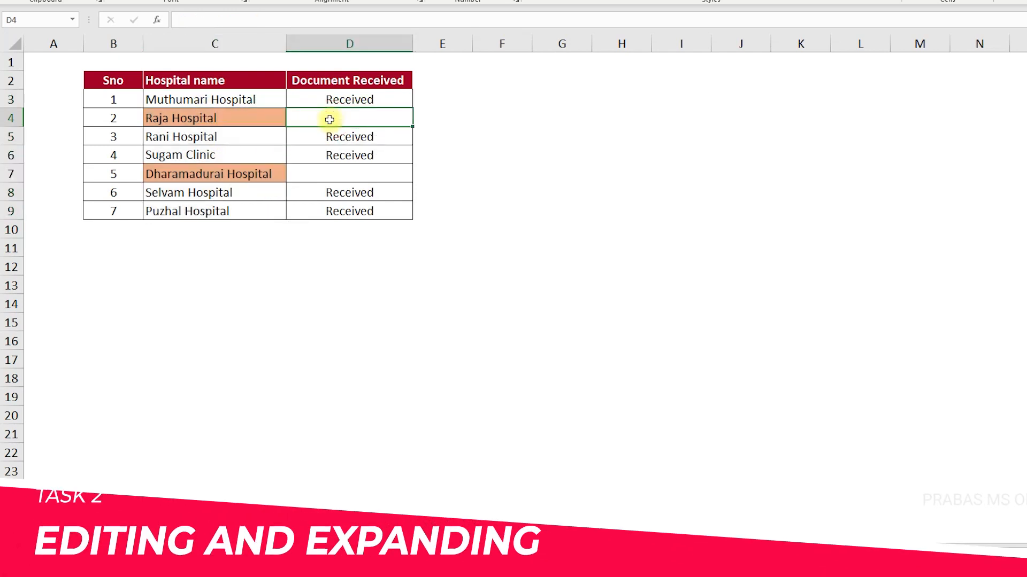
{"action": "left_click", "coordinate": [186, 120]}
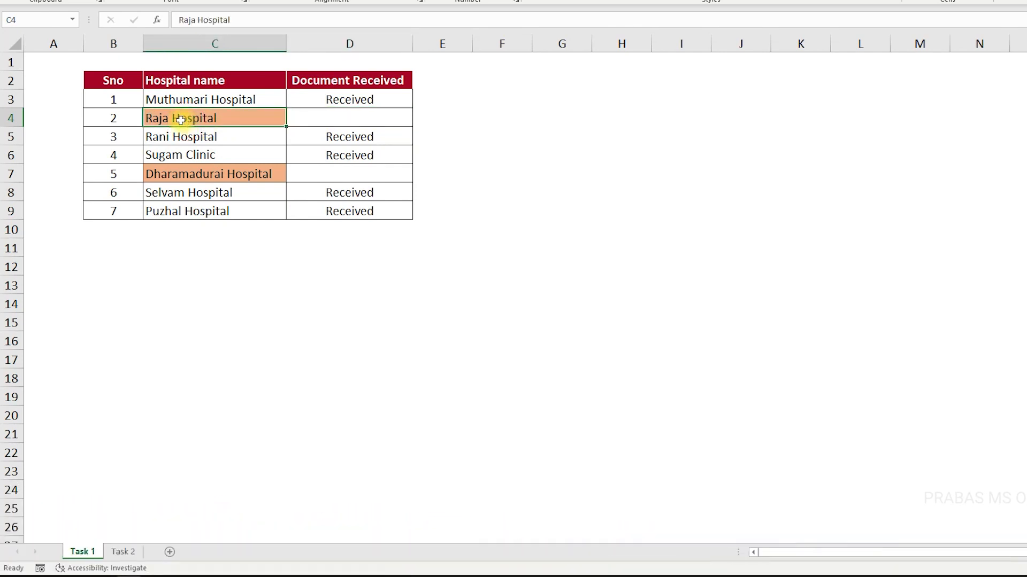
{"action": "left_click_drag", "start_coordinate": [109, 100], "coordinate": [313, 105]}
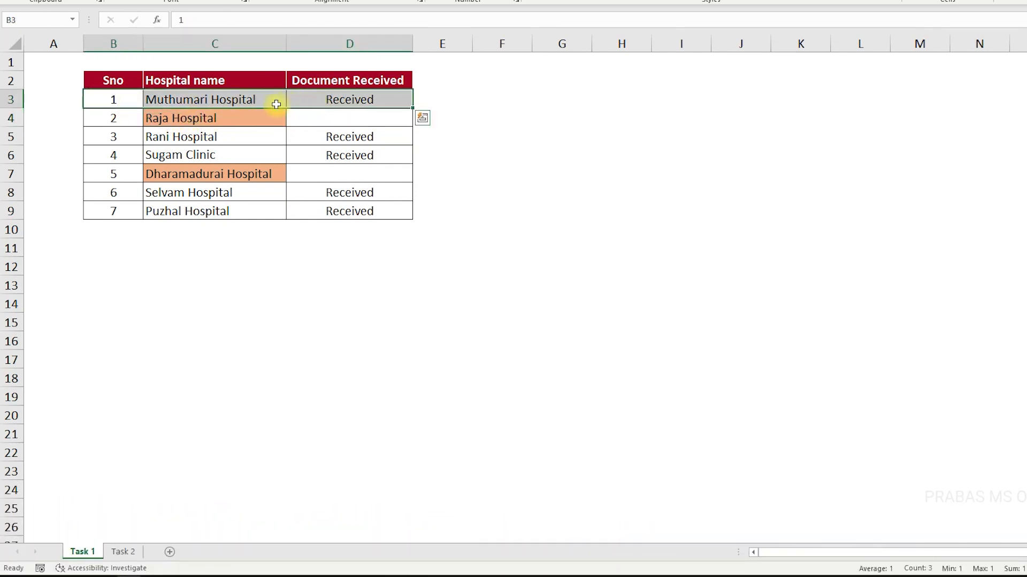
{"action": "left_click", "coordinate": [257, 102]}
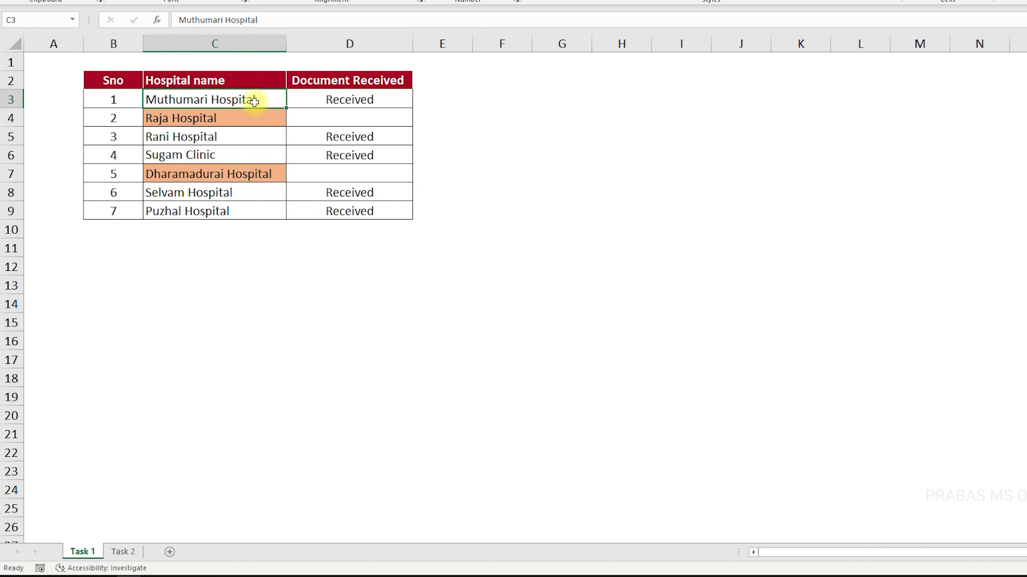
{"action": "left_click_drag", "start_coordinate": [326, 101], "coordinate": [325, 205]}
{"action": "left_click_drag", "start_coordinate": [240, 99], "coordinate": [227, 200]}
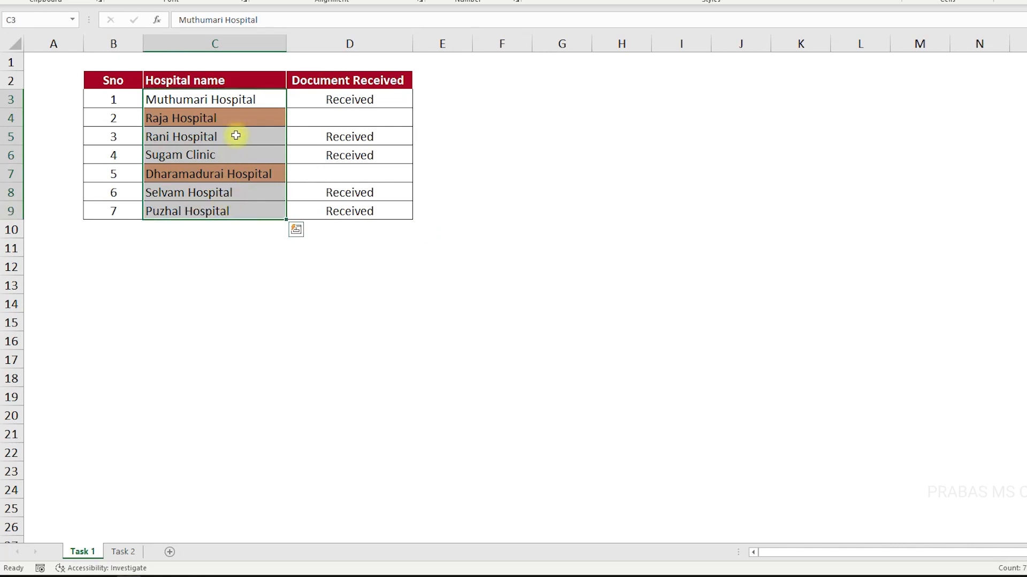
{"action": "left_click", "coordinate": [328, 97]}
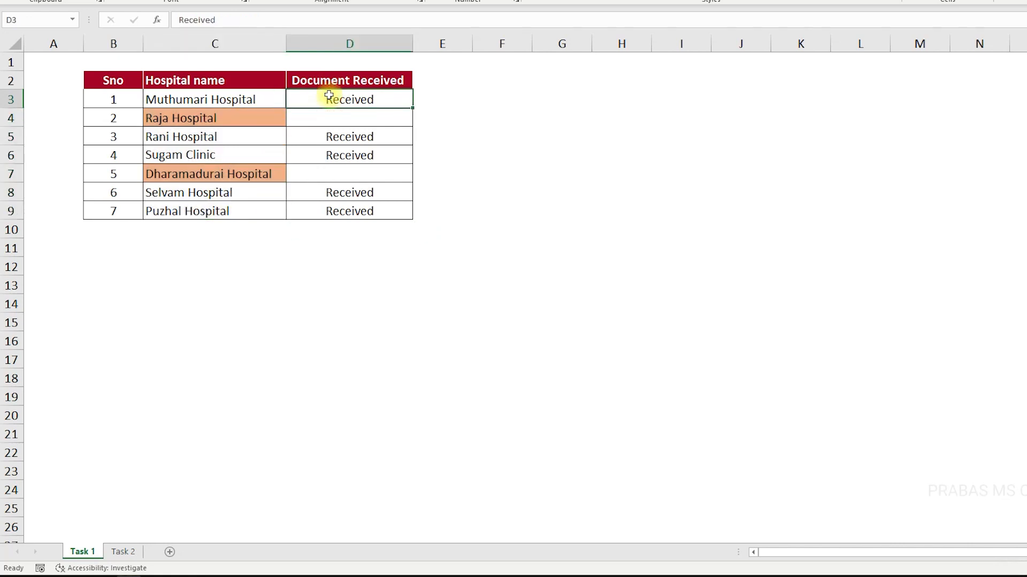
{"action": "left_click_drag", "start_coordinate": [332, 100], "coordinate": [337, 205]}
{"action": "left_click_drag", "start_coordinate": [340, 104], "coordinate": [133, 99]}
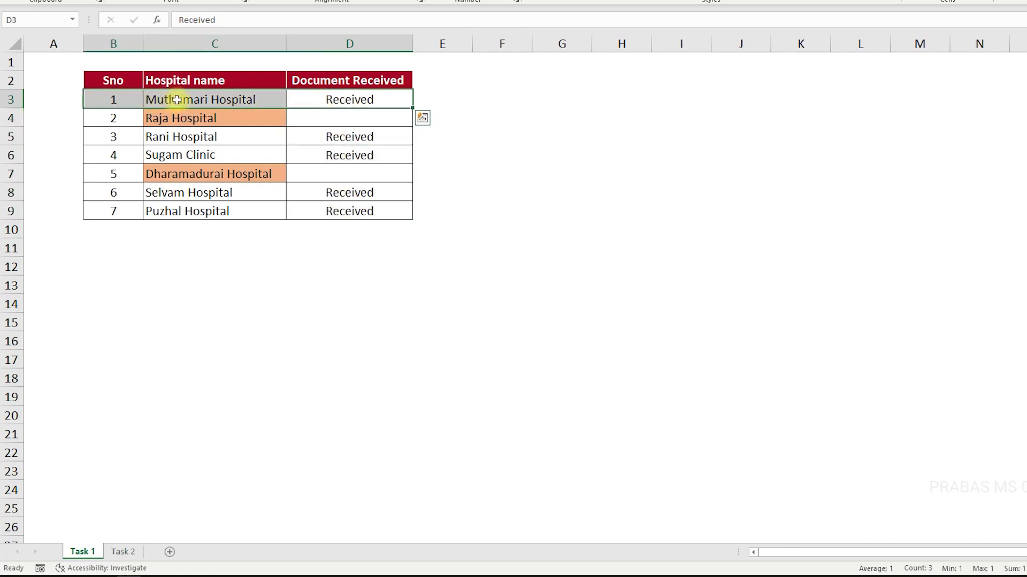
Open the Conditional Formatting Rules Manager for the hospital names and select the =$D3="" rule
{"action": "left_click", "coordinate": [176, 99]}
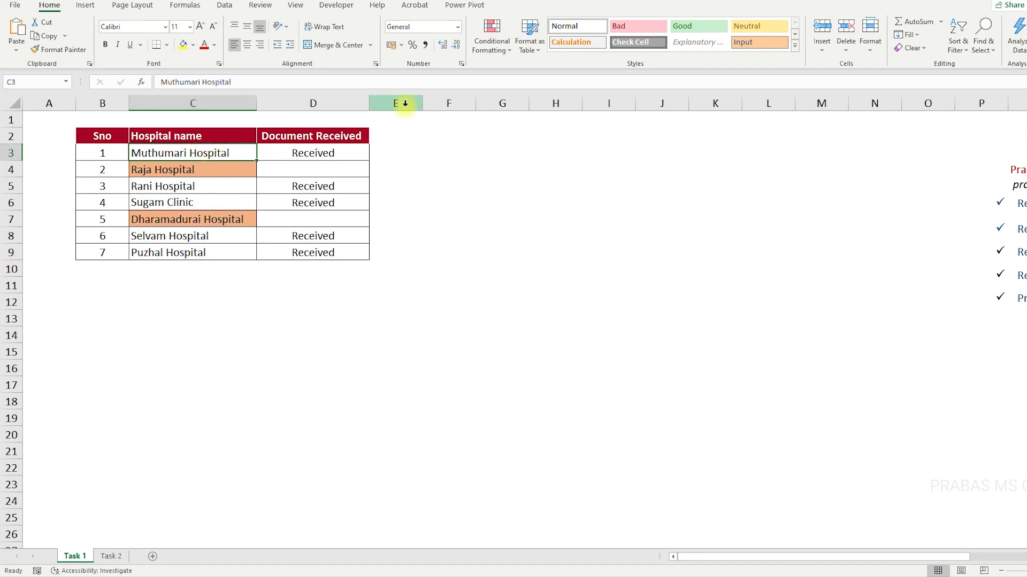
{"action": "left_click", "coordinate": [490, 46]}
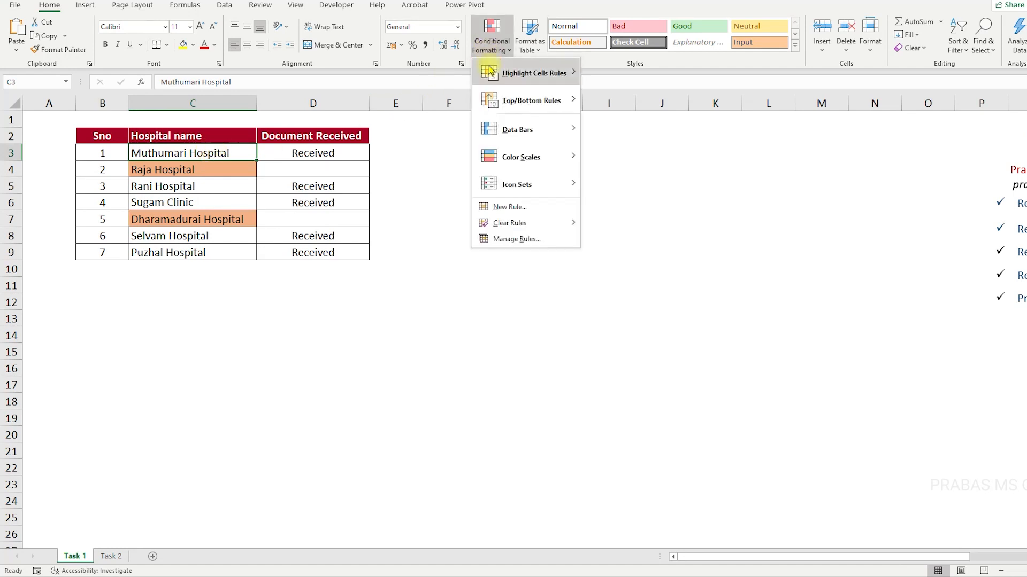
{"action": "left_click", "coordinate": [497, 239]}
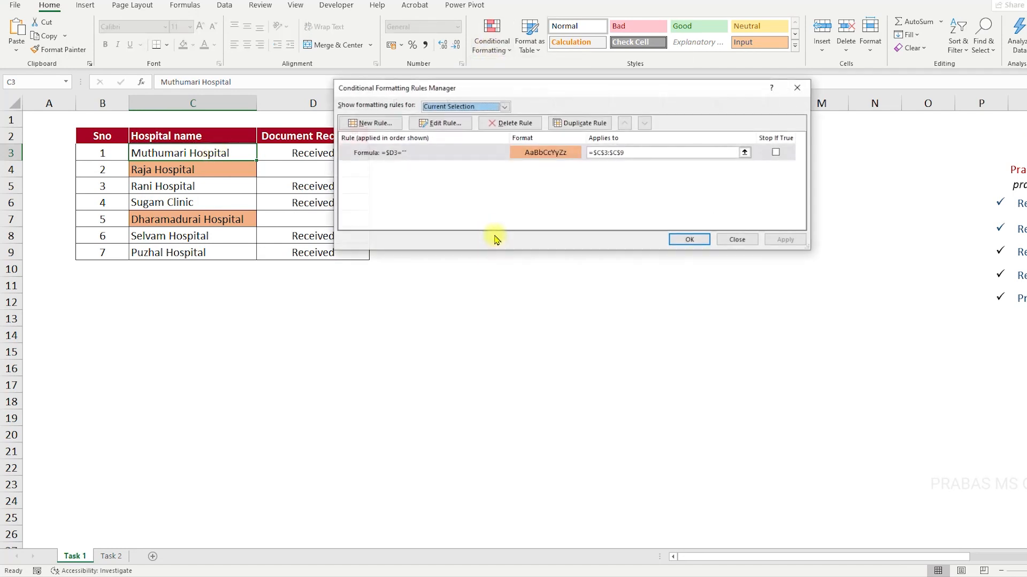
{"action": "left_click", "coordinate": [402, 154]}
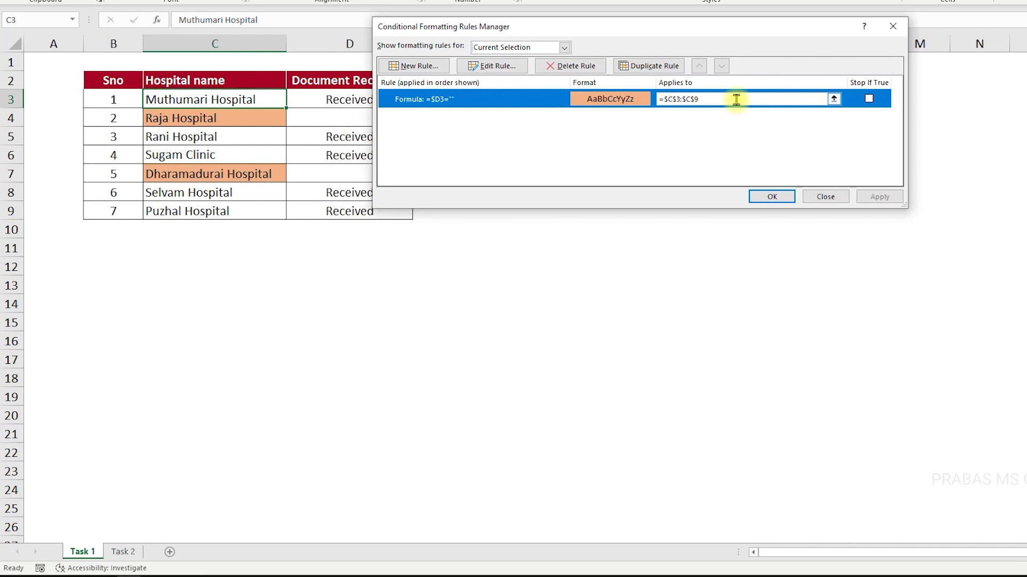
Expand the rule's applied range to =$B$3:$D$9 so it covers whole table rows, and apply the change
{"action": "left_click", "coordinate": [709, 100]}
{"action": "left_click_drag", "start_coordinate": [709, 100], "coordinate": [648, 100]}
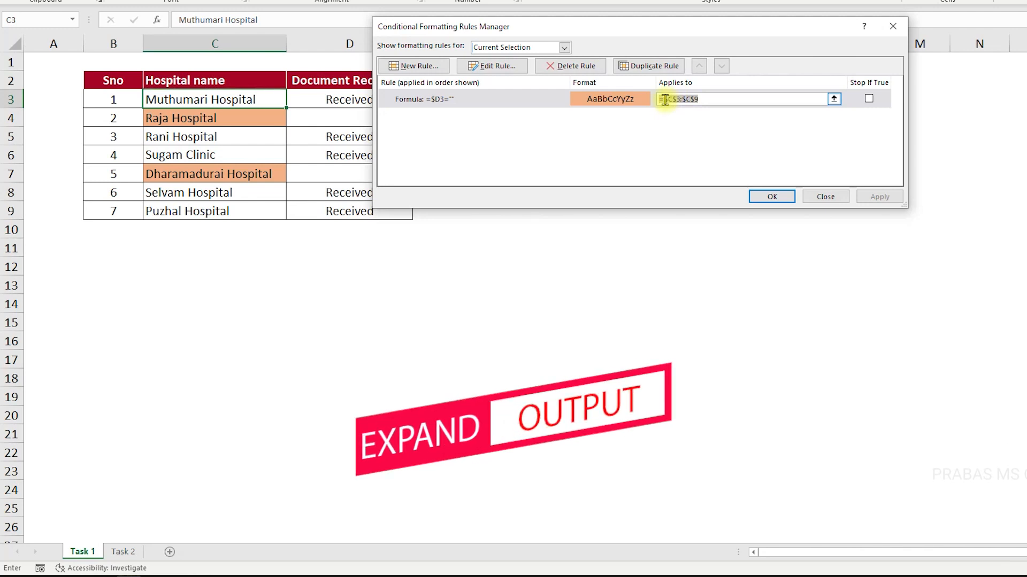
{"action": "left_click", "coordinate": [597, 103]}
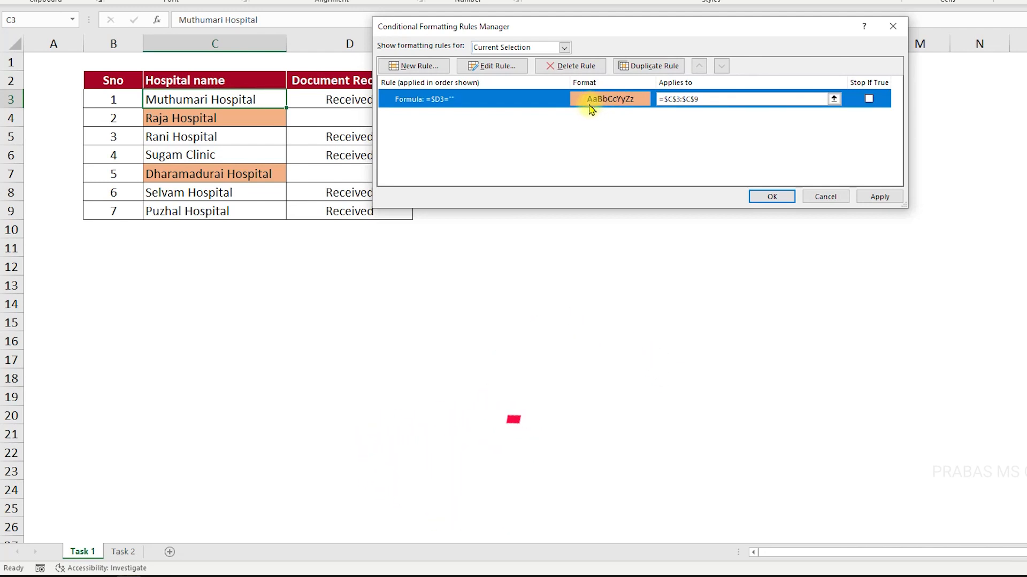
{"action": "left_click", "coordinate": [700, 99]}
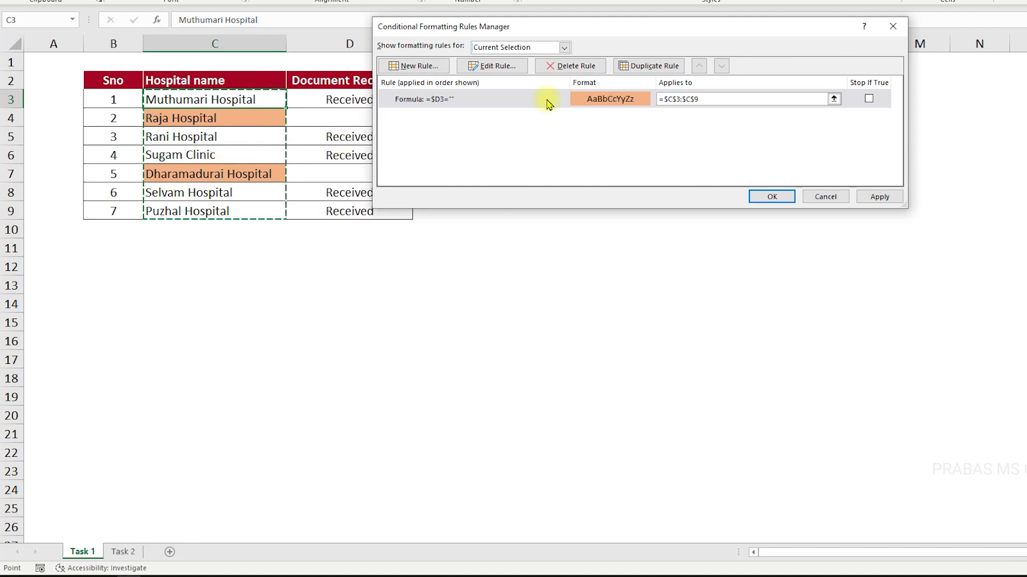
{"action": "left_click_drag", "start_coordinate": [704, 99], "coordinate": [664, 101]}
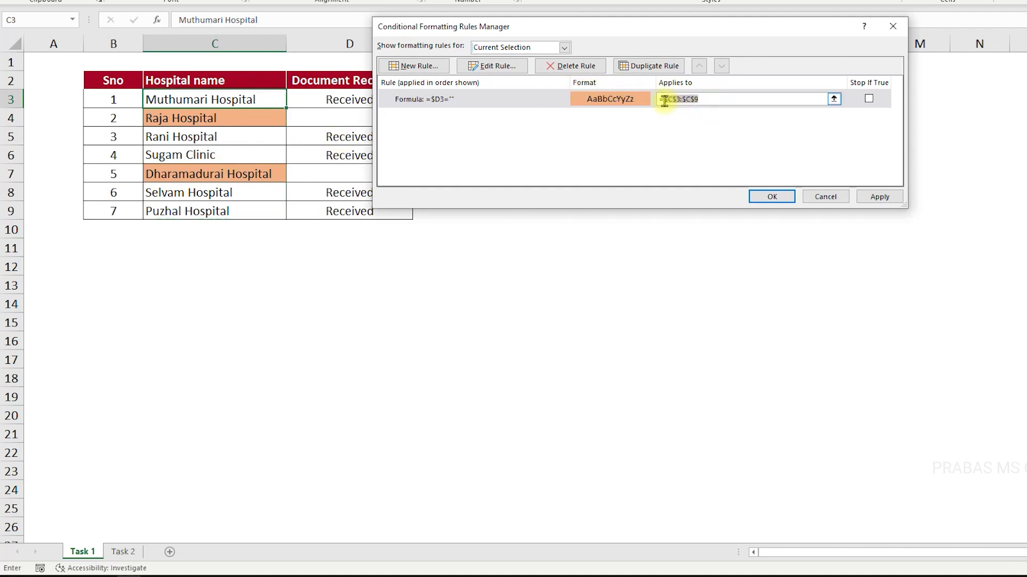
{"action": "key", "text": "Delete"}
{"action": "left_click_drag", "start_coordinate": [115, 100], "coordinate": [348, 213]}
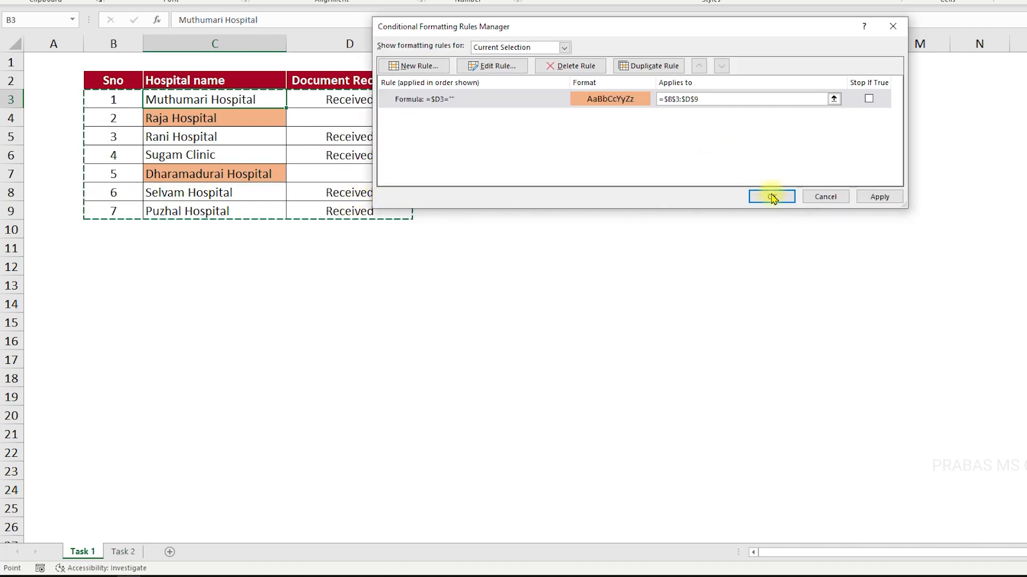
{"action": "left_click", "coordinate": [877, 198]}
{"action": "left_click", "coordinate": [772, 197]}
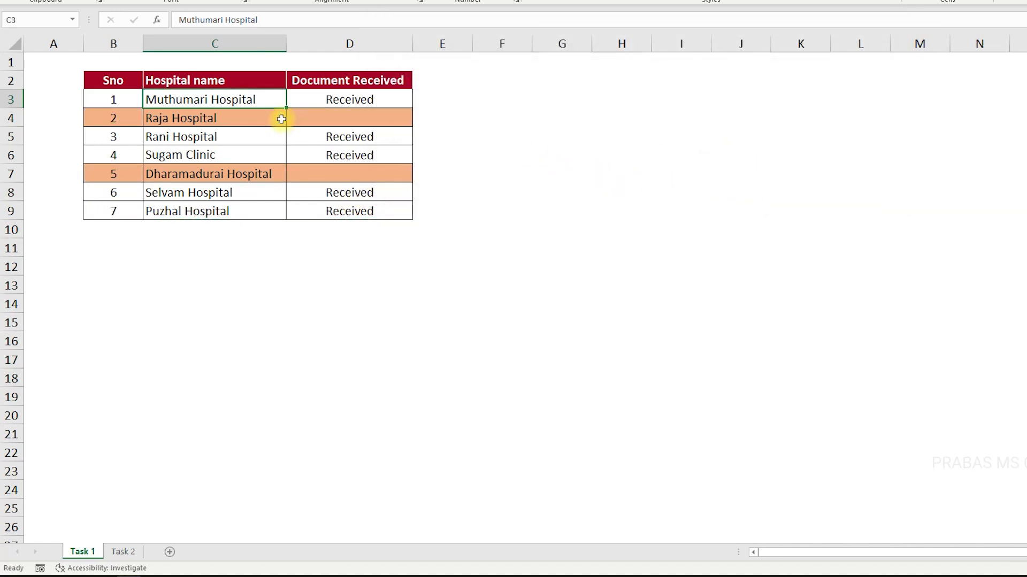
Examine the highlighting across the table's rows, comparing the Raja Hospital row with its neighbours
{"action": "left_click", "coordinate": [152, 118]}
{"action": "left_click_drag", "start_coordinate": [206, 100], "coordinate": [206, 208]}
{"action": "left_click_drag", "start_coordinate": [351, 101], "coordinate": [109, 209]}
{"action": "left_click_drag", "start_coordinate": [100, 125], "coordinate": [323, 129]}
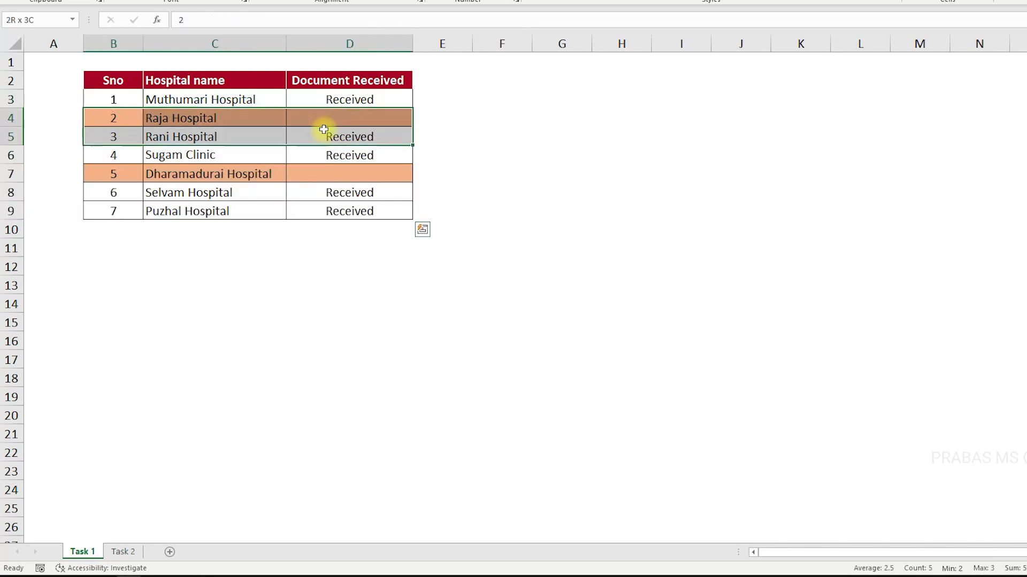
{"action": "left_click", "coordinate": [189, 120]}
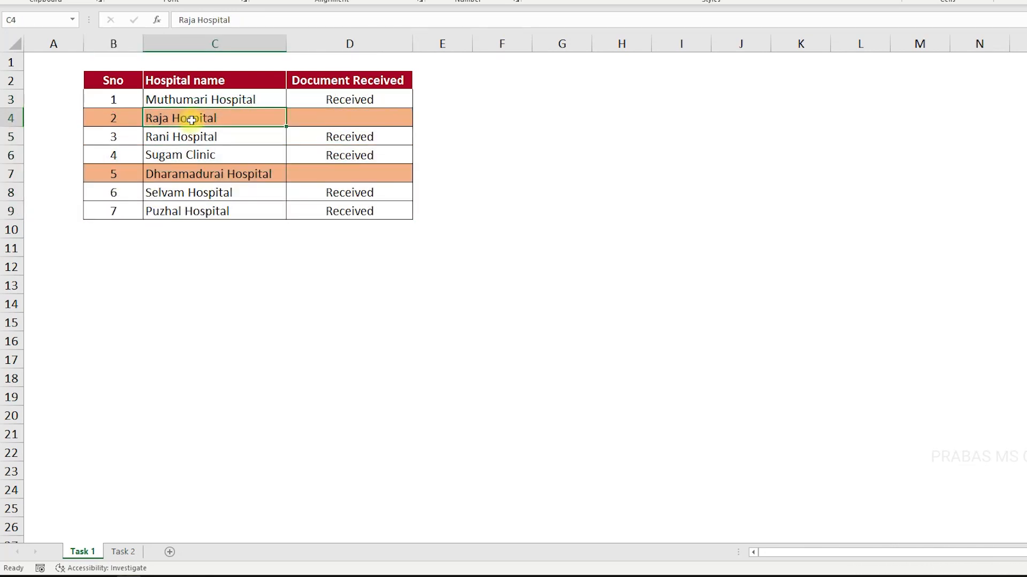
{"action": "left_click_drag", "start_coordinate": [334, 120], "coordinate": [313, 118]}
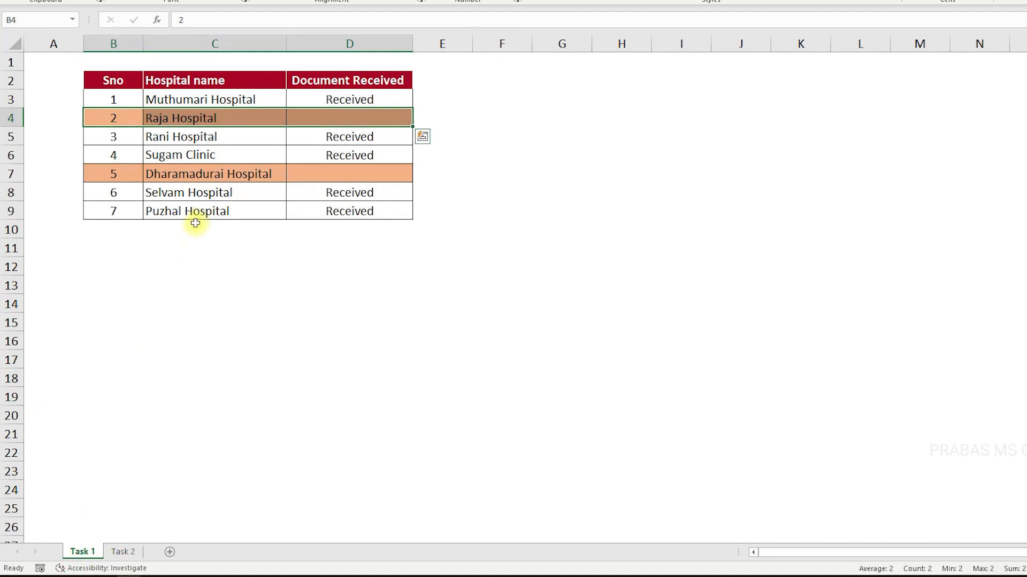
Open the Task 2 sheet and compare its status table with the highlighted row in Task 1's hospital table
{"action": "left_click", "coordinate": [133, 556]}
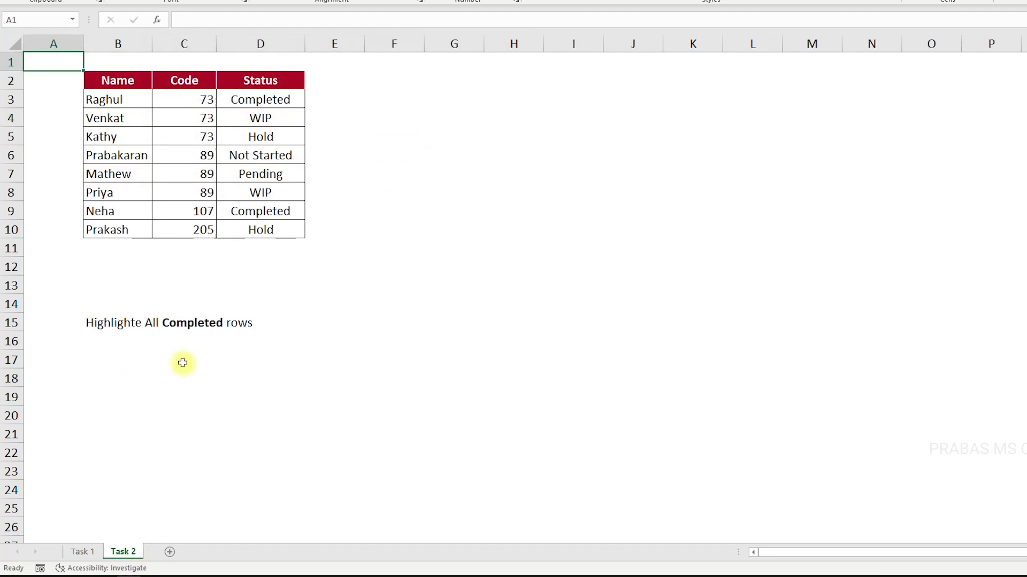
{"action": "left_click", "coordinate": [315, 99]}
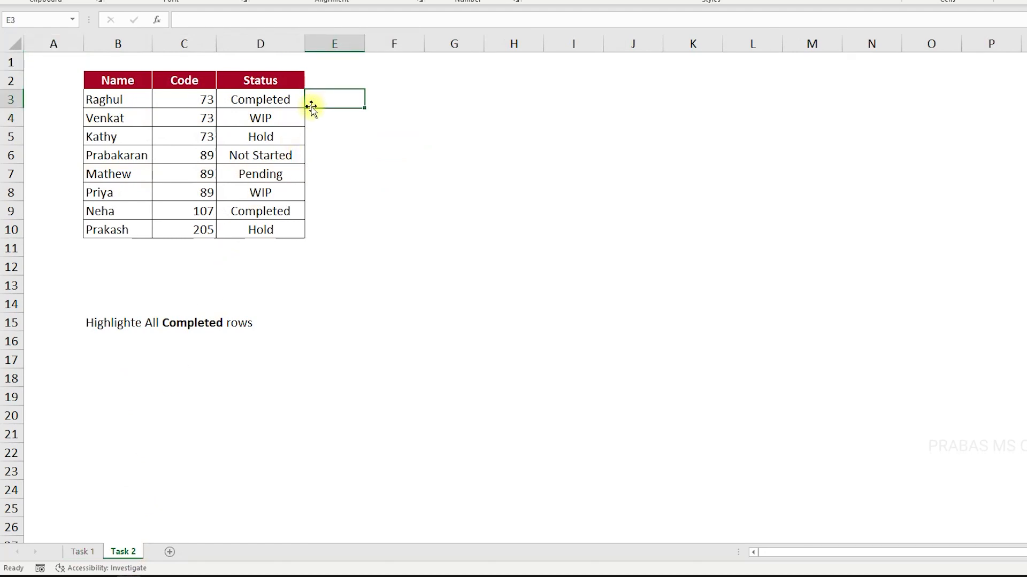
{"action": "left_click", "coordinate": [82, 552]}
{"action": "left_click", "coordinate": [361, 118]}
{"action": "left_click_drag", "start_coordinate": [96, 118], "coordinate": [343, 115]}
{"action": "left_click", "coordinate": [124, 553]}
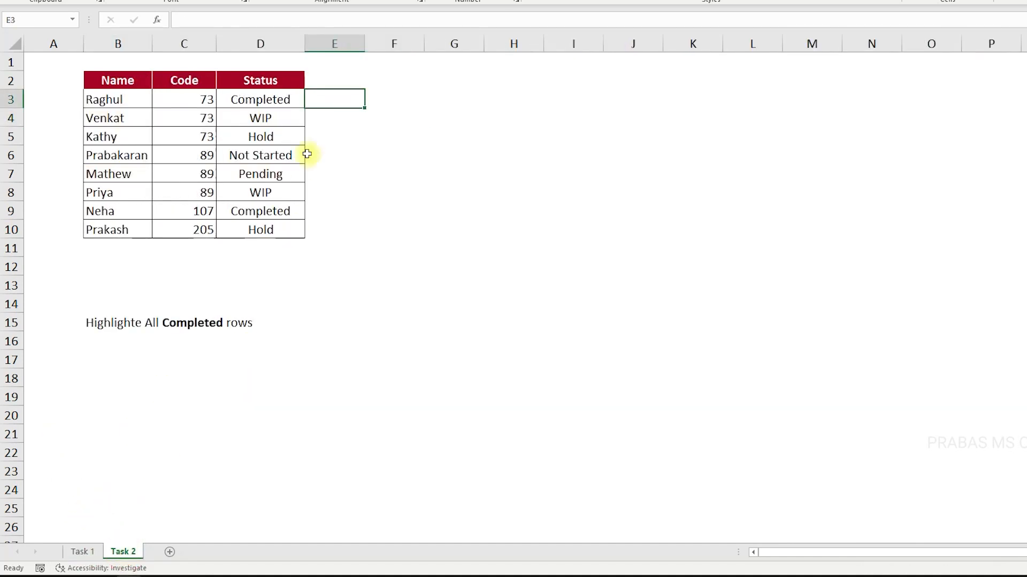
{"action": "left_click", "coordinate": [295, 99]}
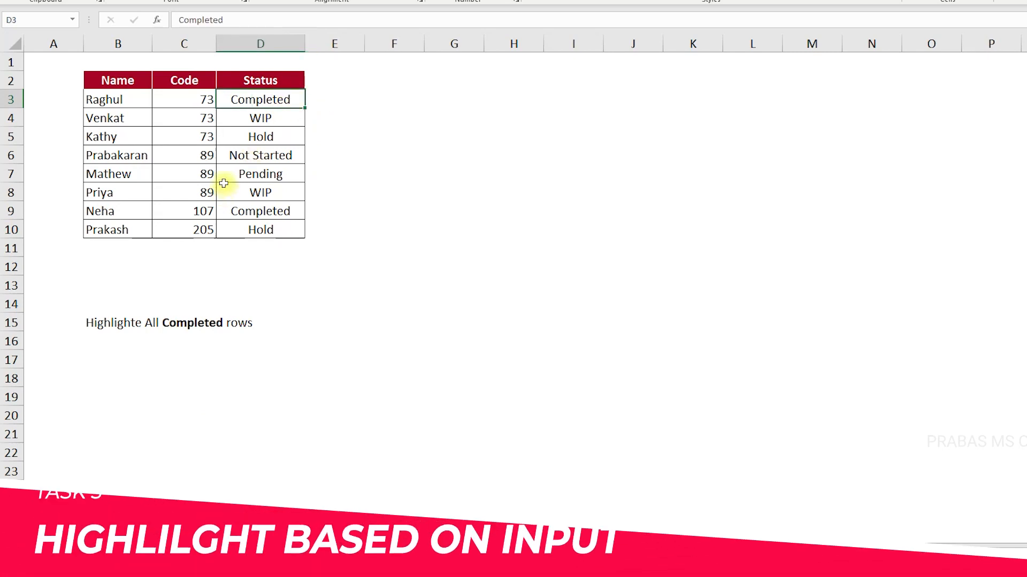
Examine the Task 2 table's Status column and the full extent of the rows marked Completed
{"action": "left_click_drag", "start_coordinate": [126, 97], "coordinate": [231, 100]}
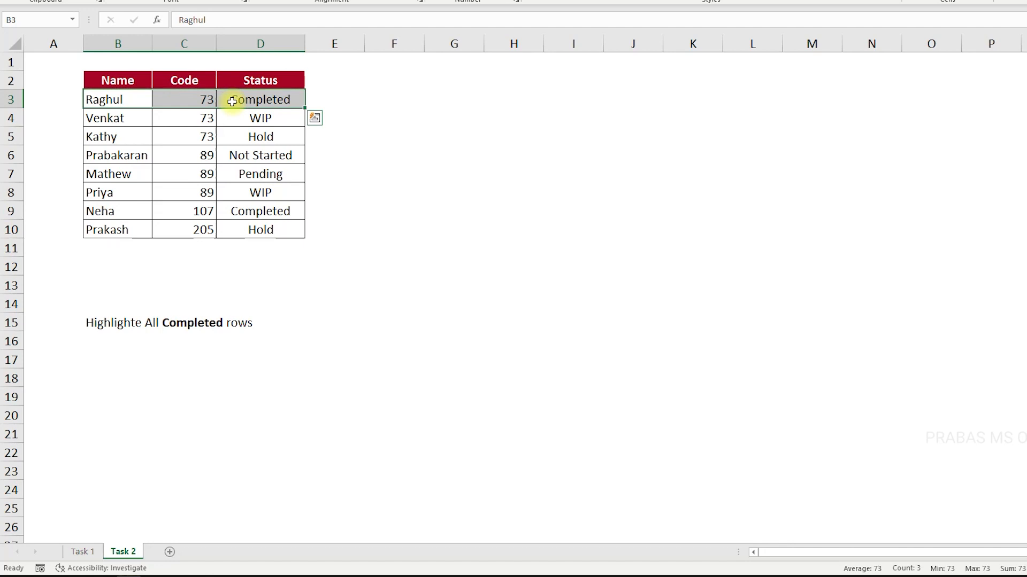
{"action": "left_click_drag", "start_coordinate": [130, 99], "coordinate": [272, 97]}
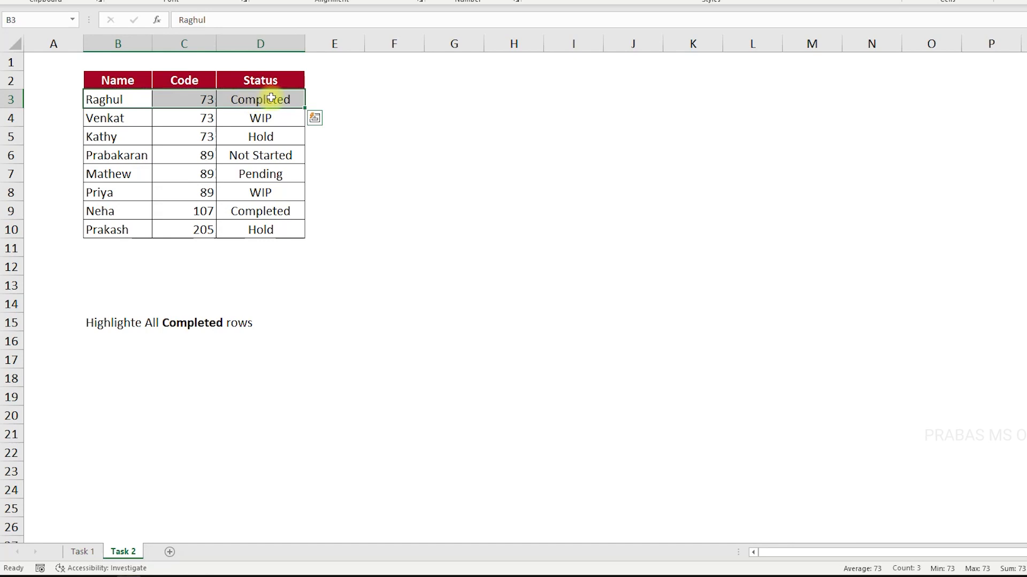
{"action": "left_click_drag", "start_coordinate": [276, 98], "coordinate": [257, 229]}
{"action": "left_click", "coordinate": [273, 99]}
{"action": "left_click", "coordinate": [208, 100]}
{"action": "left_click", "coordinate": [240, 99]}
{"action": "left_click", "coordinate": [226, 209]}
{"action": "left_click_drag", "start_coordinate": [226, 209], "coordinate": [114, 211]}
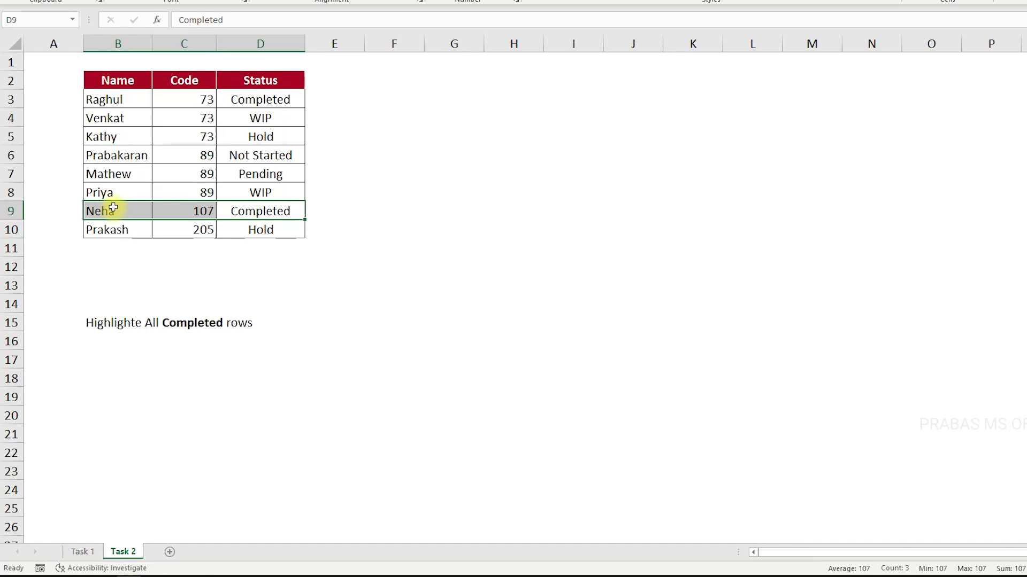
{"action": "left_click_drag", "start_coordinate": [130, 118], "coordinate": [161, 131]}
{"action": "left_click_drag", "start_coordinate": [236, 101], "coordinate": [131, 101]}
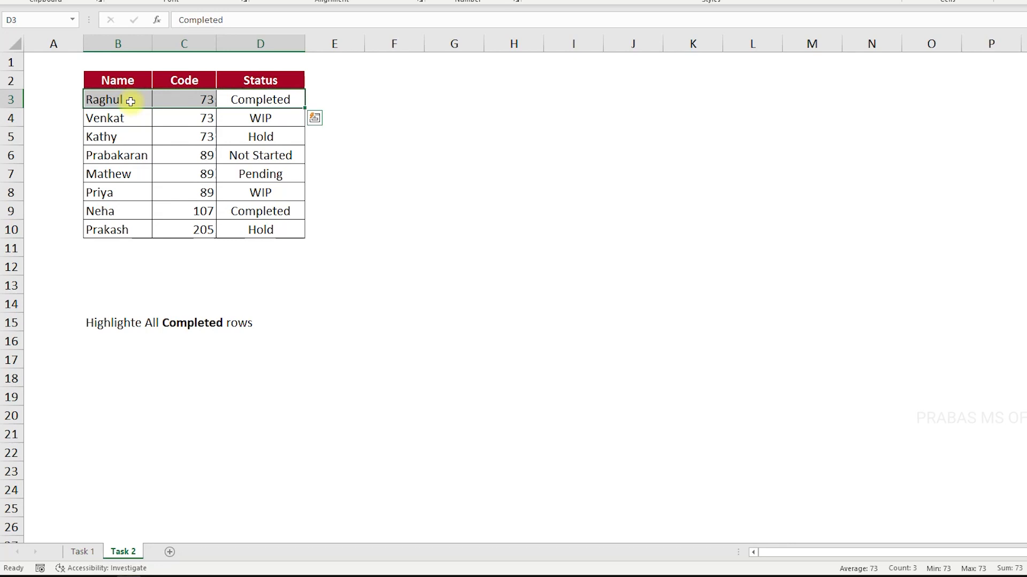
Start a new formula-based conditional formatting rule for the Task 2 table's data range B3:D10
{"action": "left_click_drag", "start_coordinate": [131, 101], "coordinate": [252, 250]}
{"action": "left_click", "coordinate": [527, 13]}
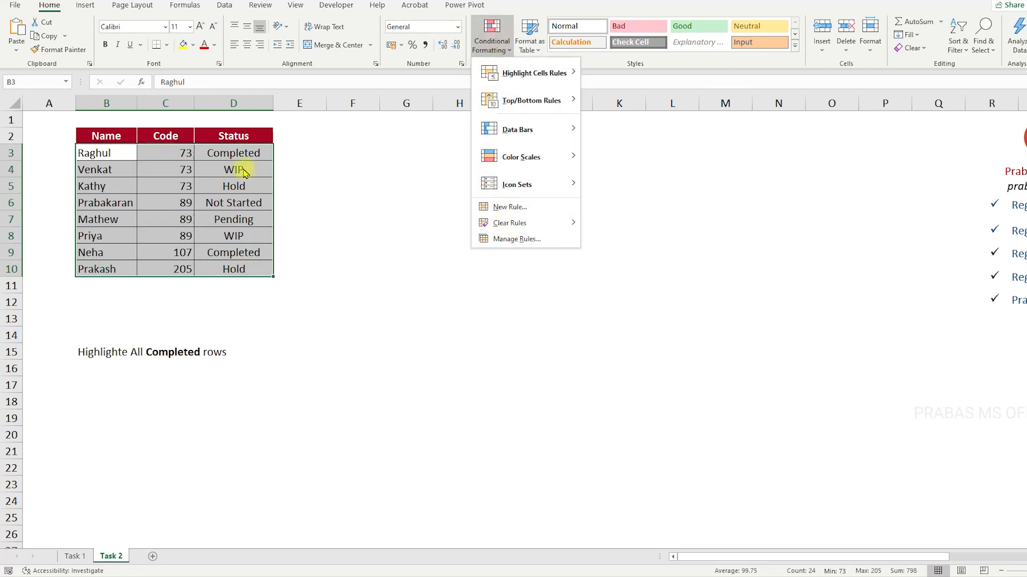
{"action": "left_click", "coordinate": [484, 208]}
{"action": "left_click_drag", "start_coordinate": [531, 48], "coordinate": [434, 105]}
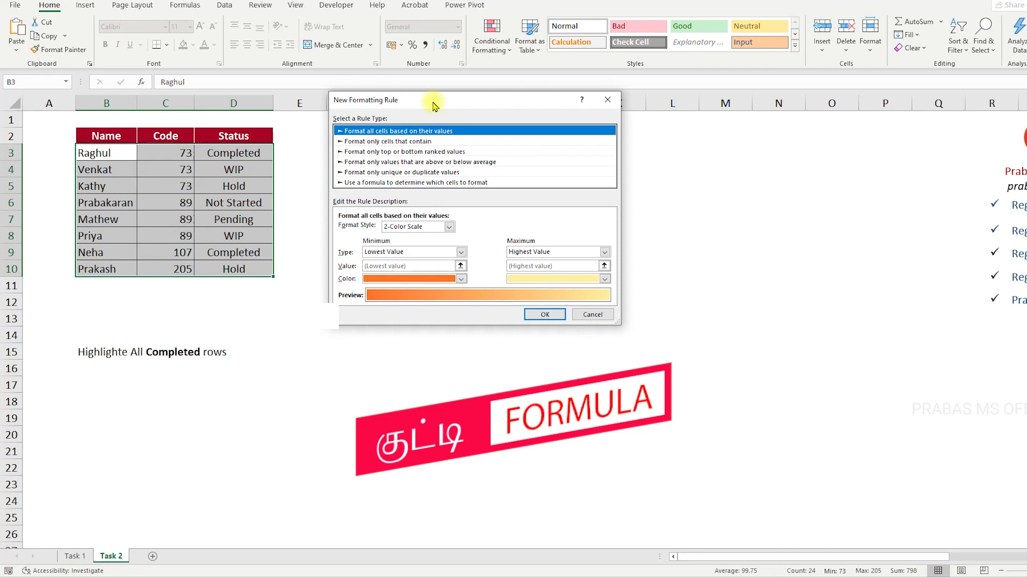
{"action": "left_click", "coordinate": [359, 183]}
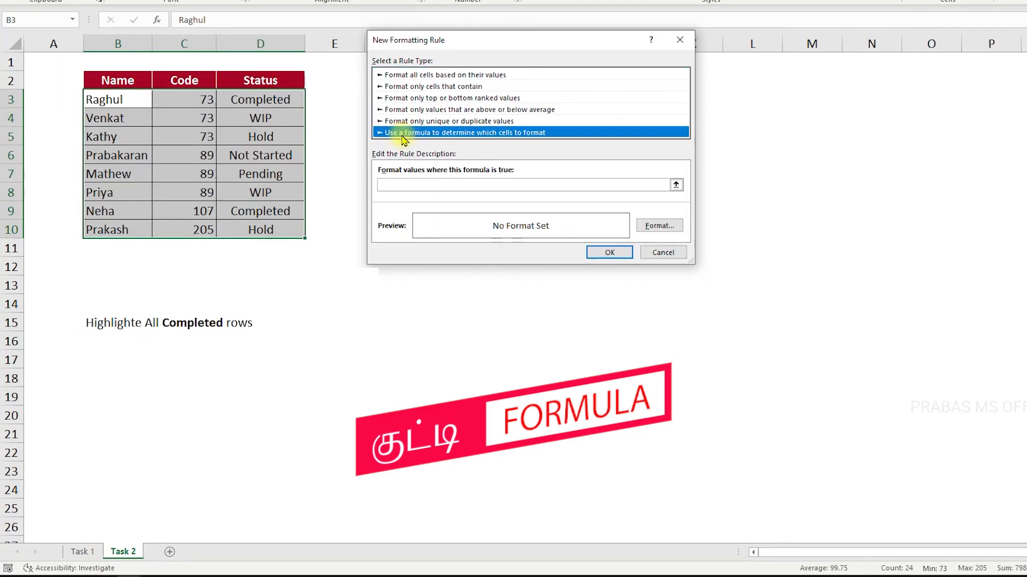
Enter =$D$3="Completed" as the formula of the new formatting rule
{"action": "left_click", "coordinate": [388, 185]}
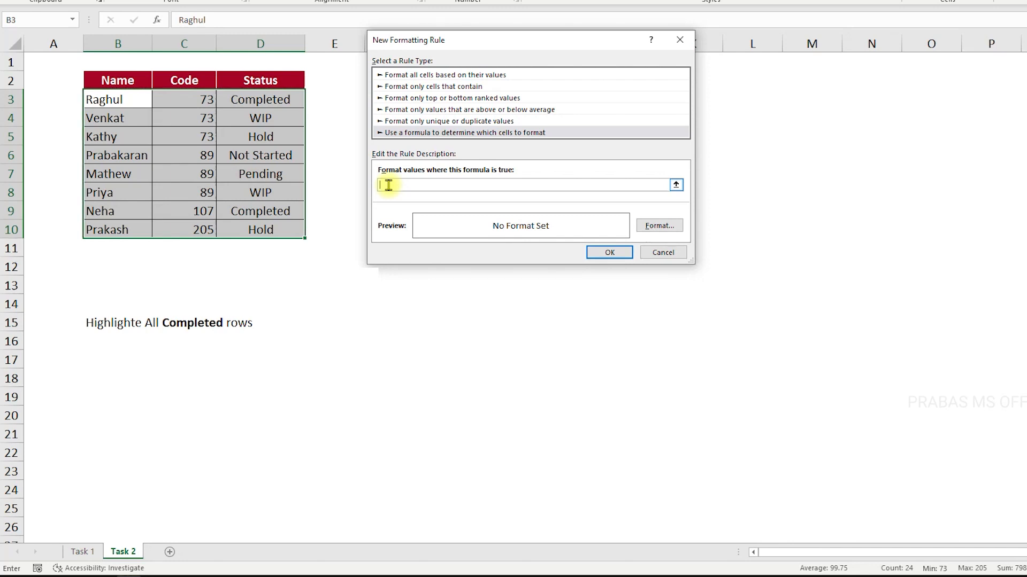
{"action": "left_click", "coordinate": [287, 103]}
{"action": "type", "text": "="}
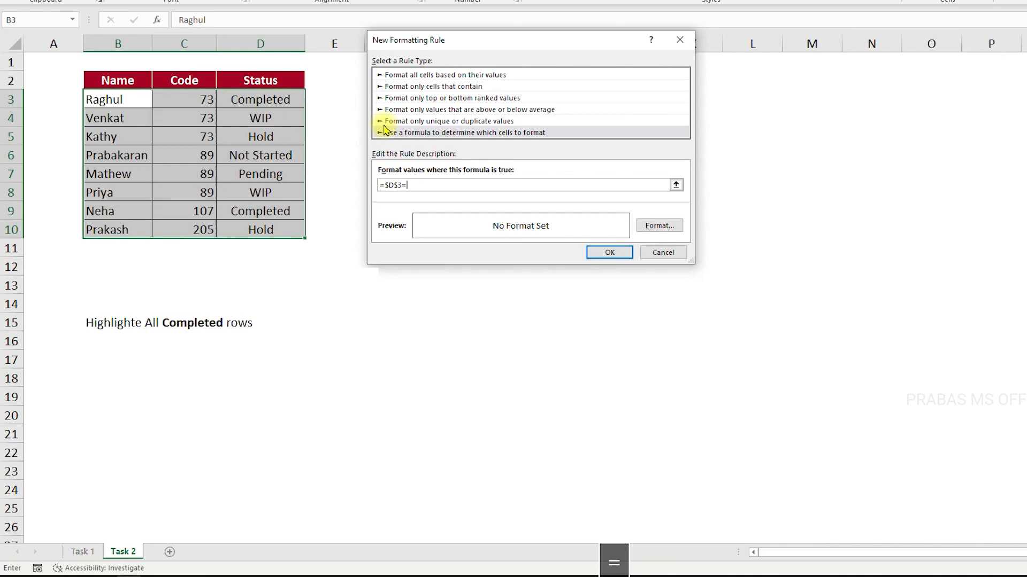
{"action": "type", "text": "\"Completed\""}
{"action": "double_click", "coordinate": [428, 185]}
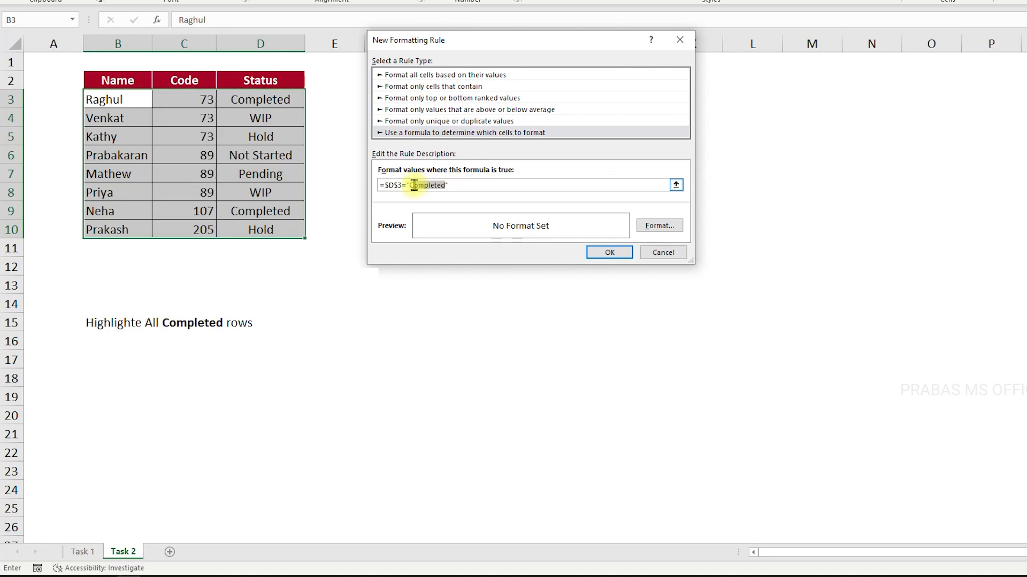
{"action": "left_click", "coordinate": [459, 185]}
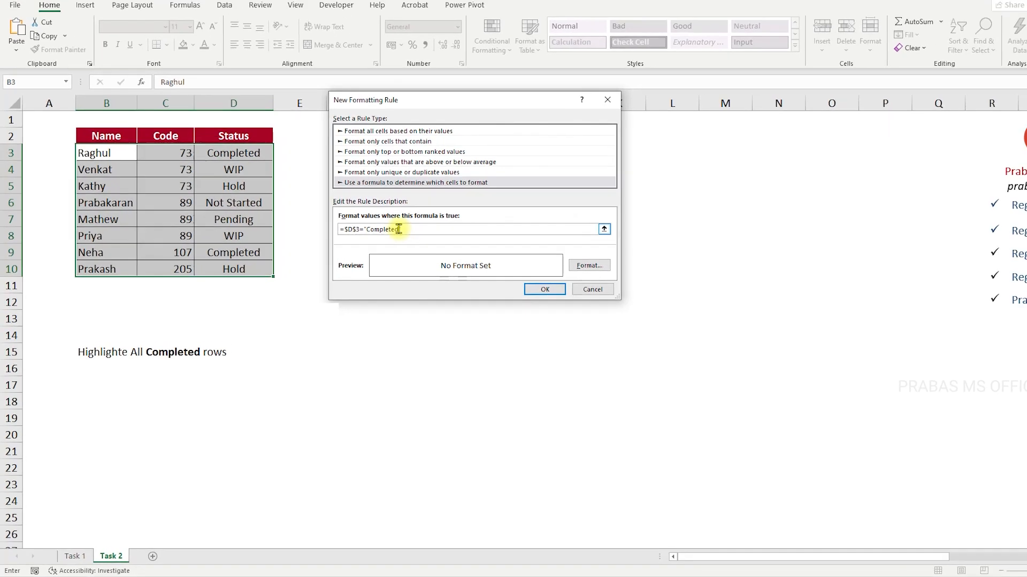
Set the rule's format to a light grey fill with a darker grey font colour
{"action": "left_click", "coordinate": [577, 266]}
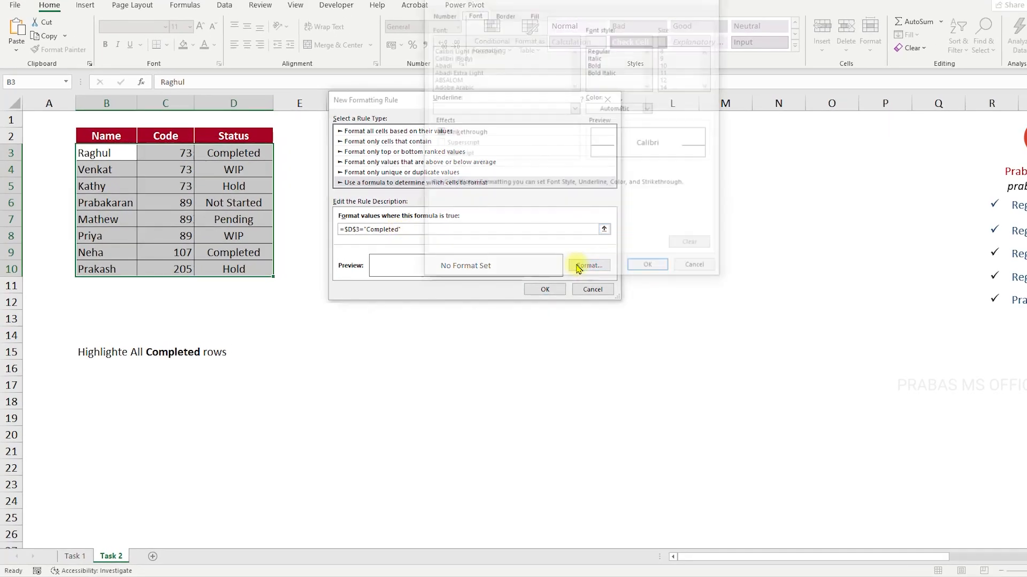
{"action": "left_click", "coordinate": [536, 13]}
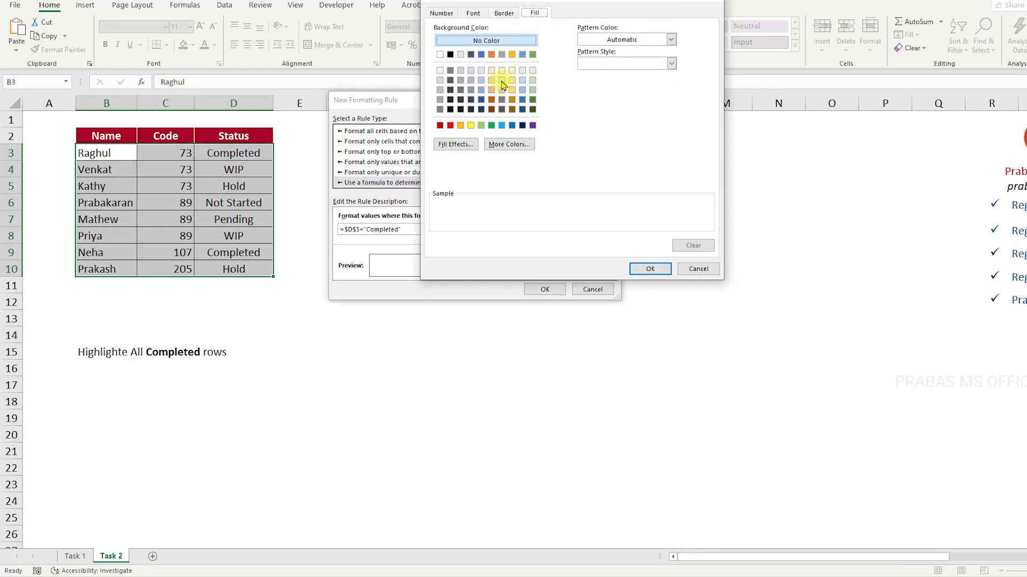
{"action": "left_click", "coordinate": [451, 80]}
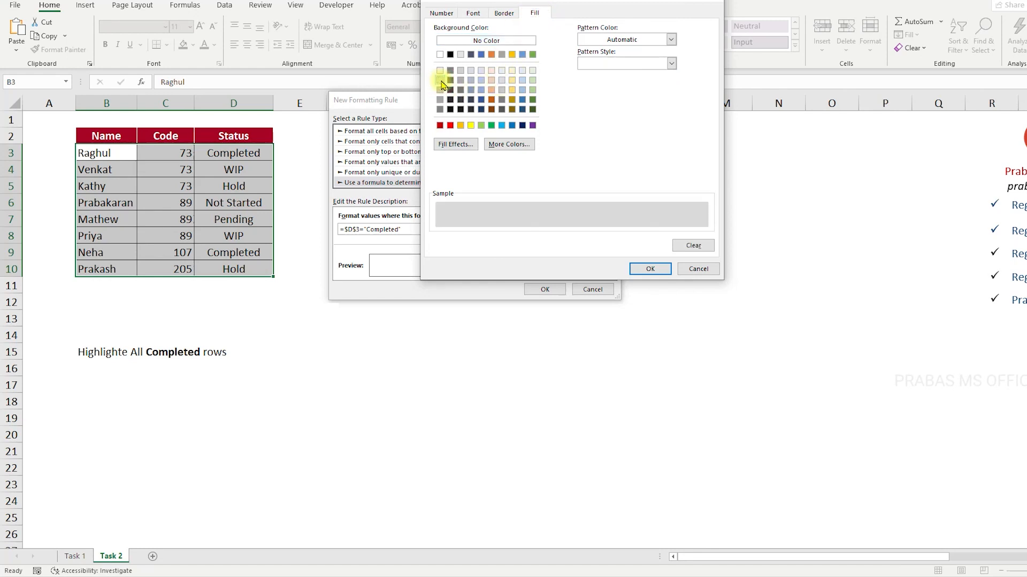
{"action": "left_click", "coordinate": [472, 13]}
{"action": "left_click", "coordinate": [612, 110]}
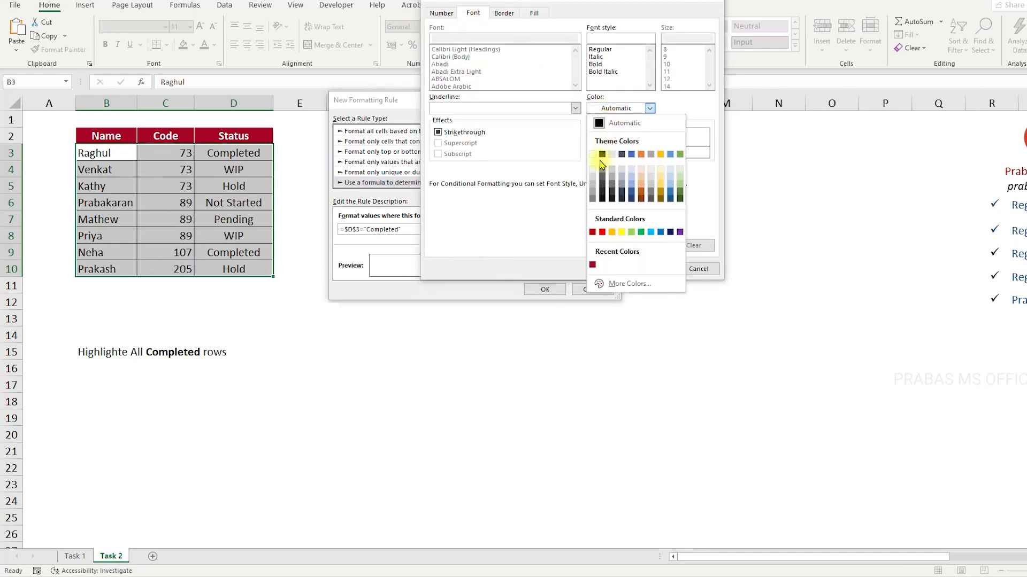
{"action": "left_click", "coordinate": [592, 202]}
{"action": "left_click", "coordinate": [638, 268]}
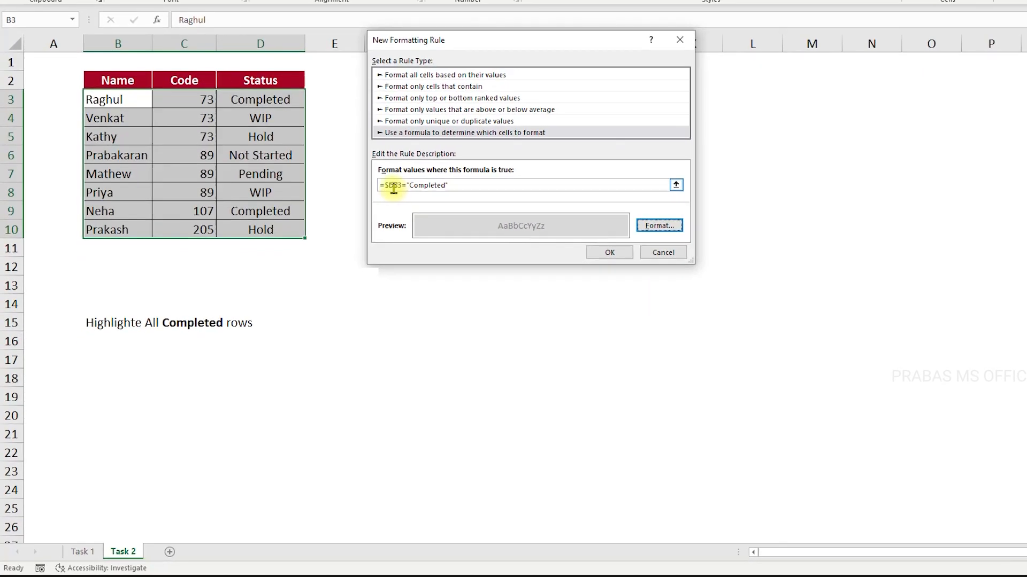
Make the formula's row reference relative so it reads =$D3="Completed", and apply the rule to the table
{"action": "left_click_drag", "start_coordinate": [385, 186], "coordinate": [402, 187]}
{"action": "left_click", "coordinate": [398, 186]}
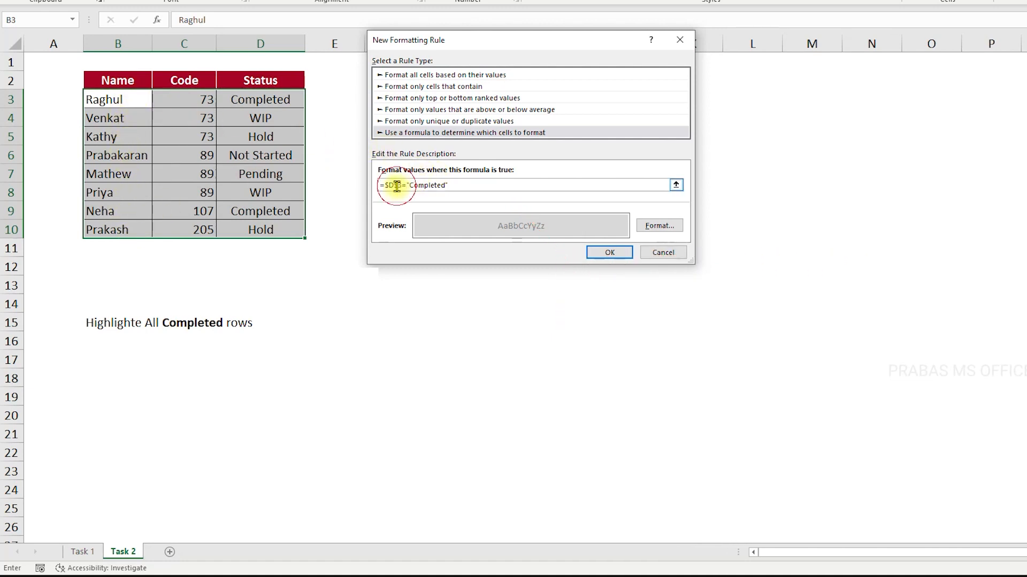
{"action": "key", "text": "Delete"}
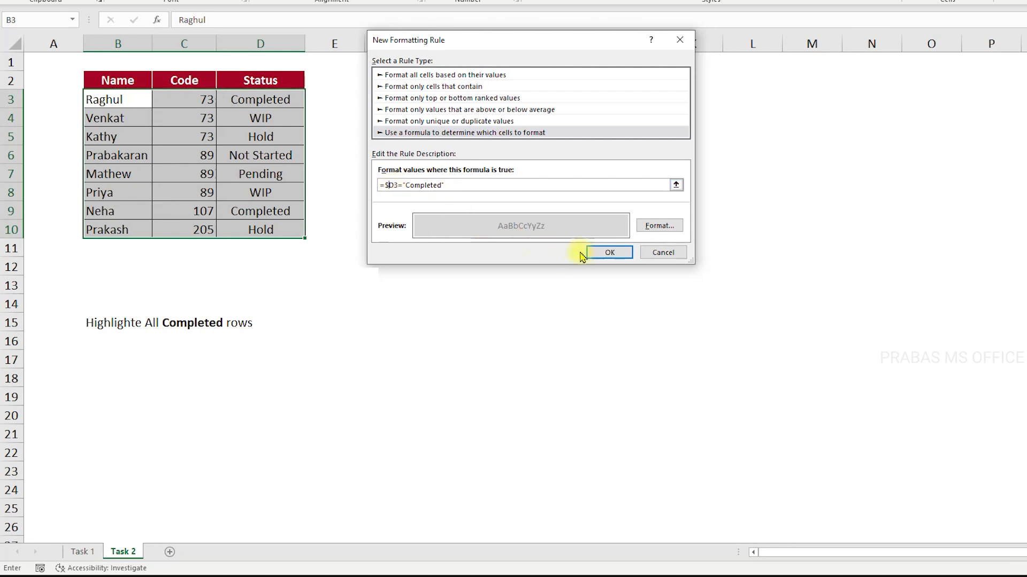
{"action": "left_click", "coordinate": [611, 254]}
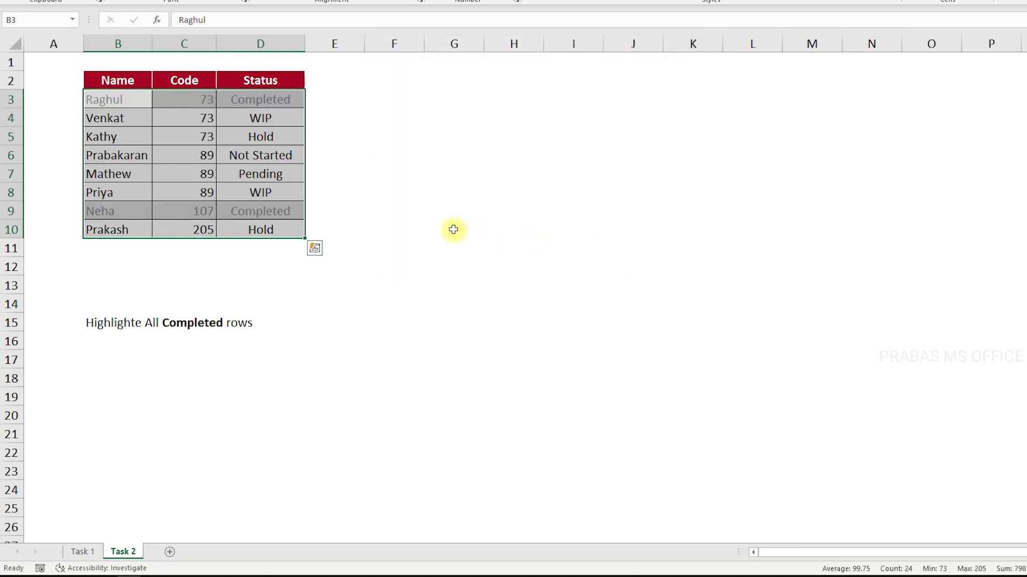
Test the rule by changing the status in cell D6 to Completed
{"action": "left_click", "coordinate": [260, 119]}
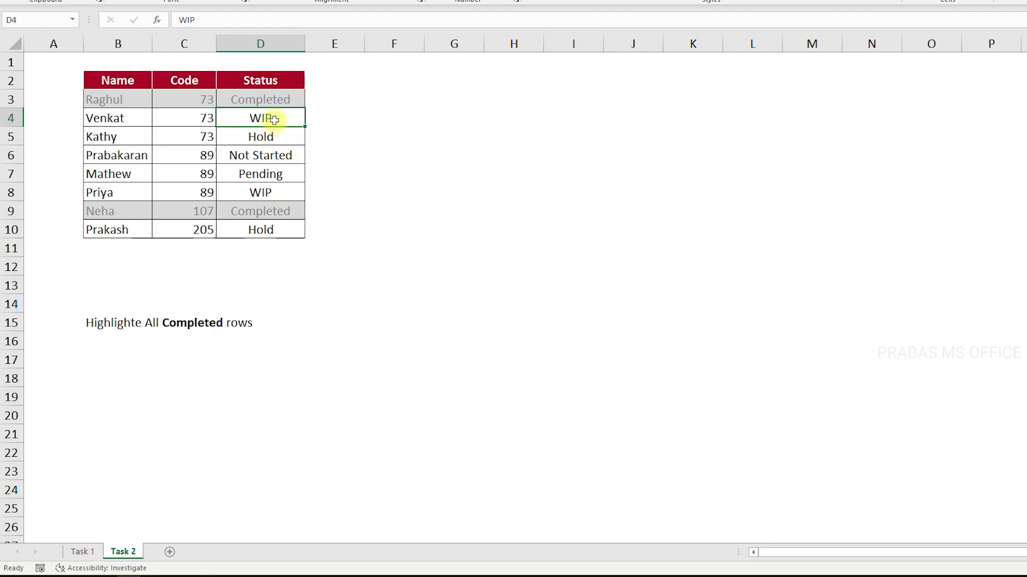
{"action": "left_click_drag", "start_coordinate": [117, 117], "coordinate": [261, 193]}
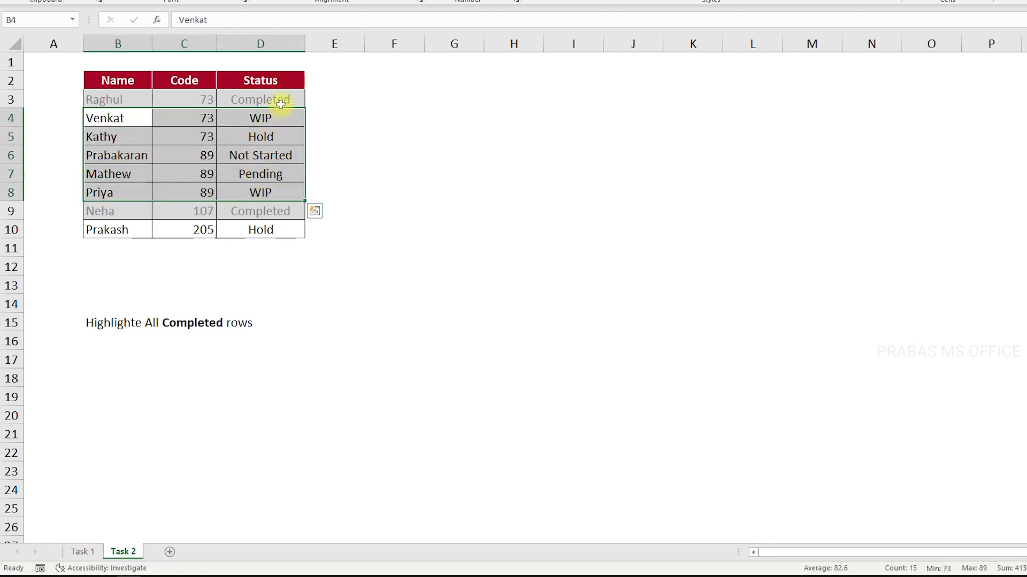
{"action": "left_click", "coordinate": [281, 105]}
{"action": "left_click", "coordinate": [267, 156]}
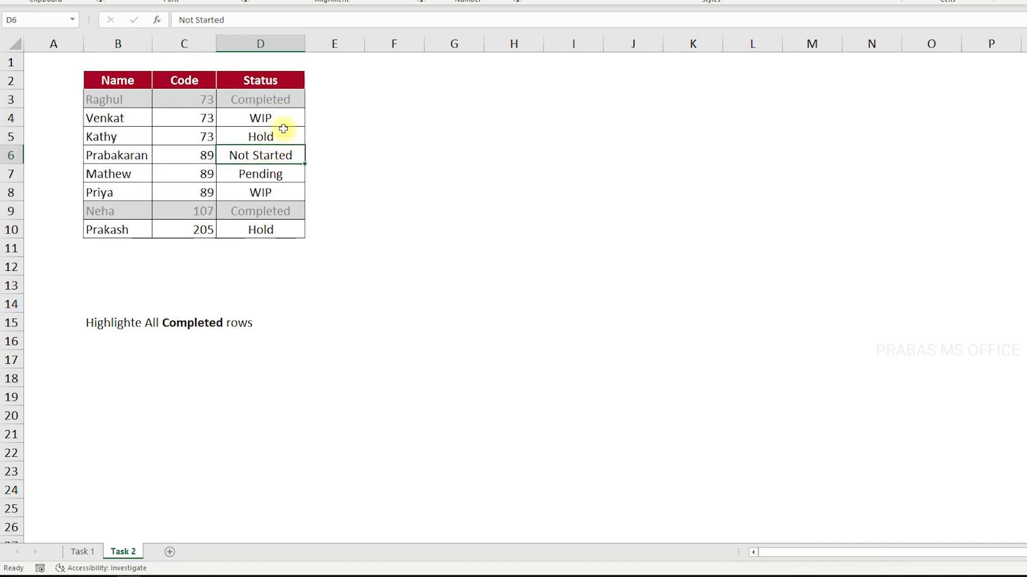
{"action": "type", "text": "c"}
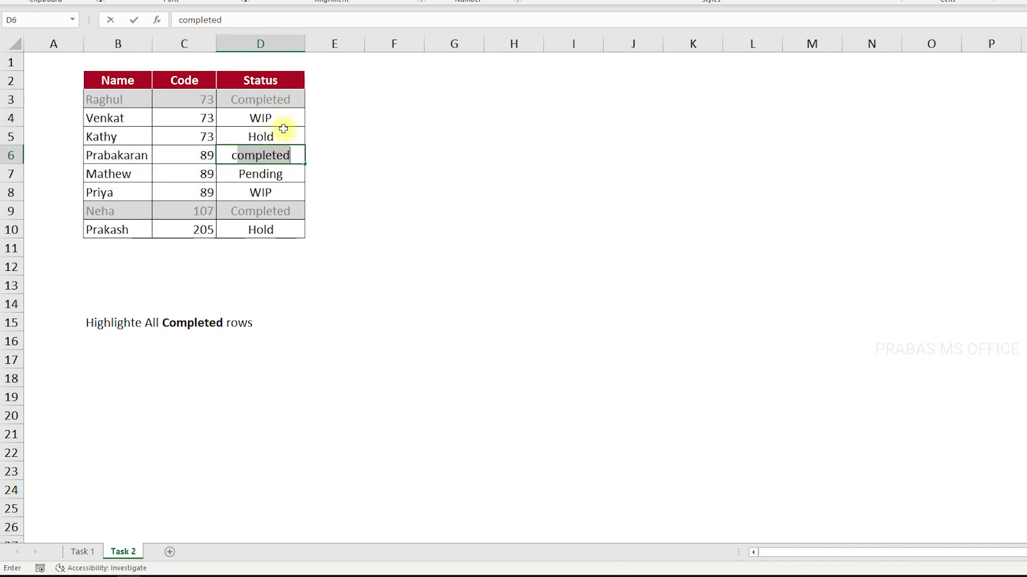
{"action": "key", "text": "Return"}
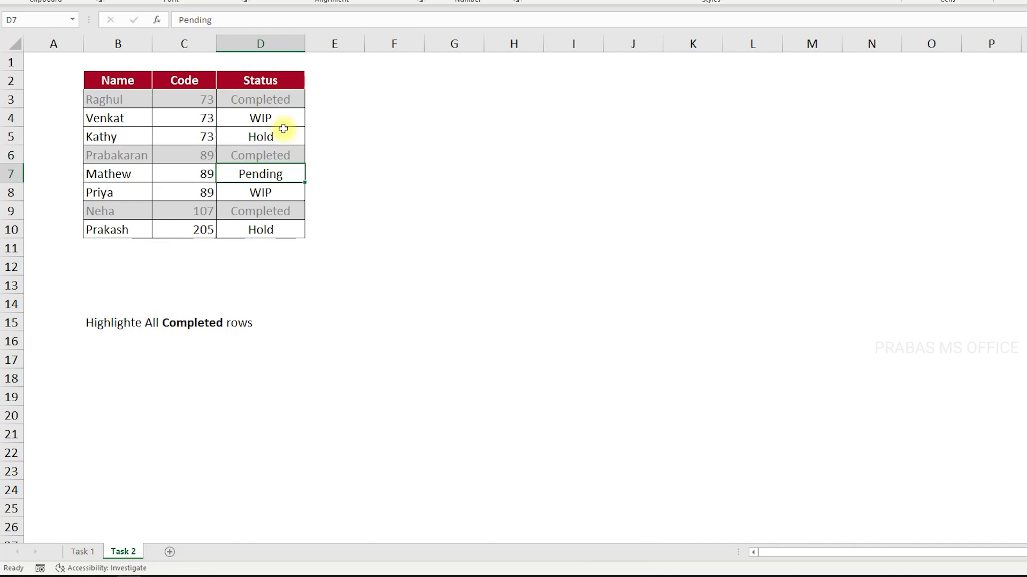